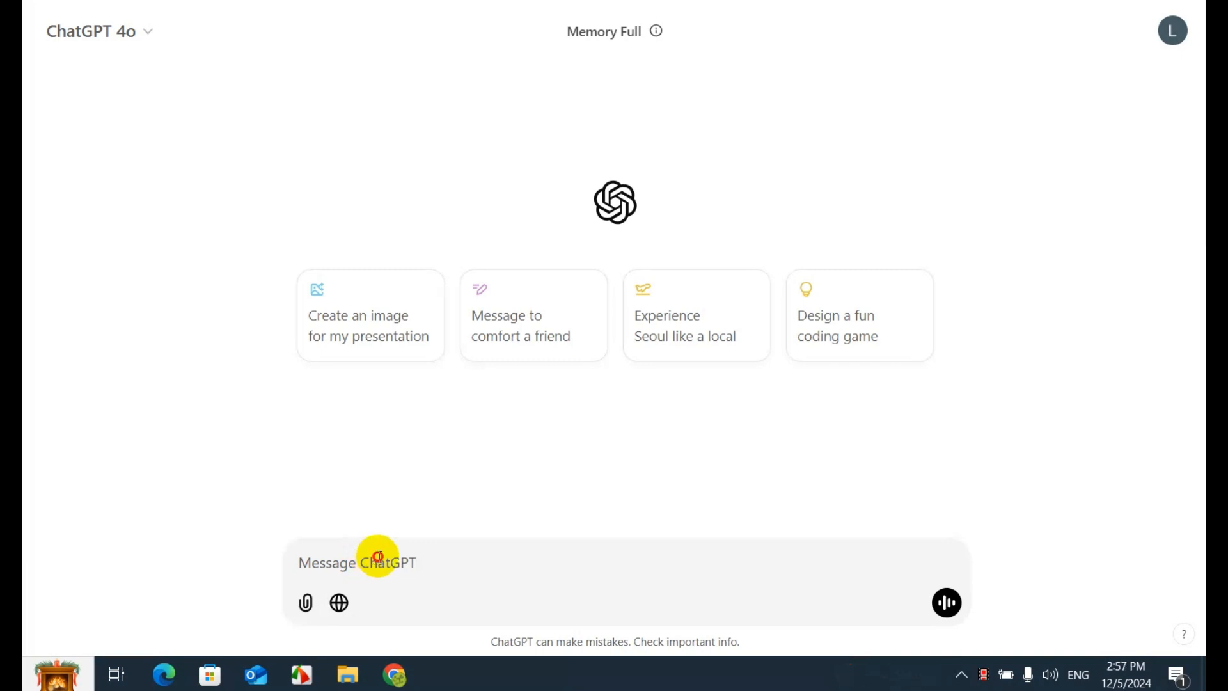
# Begin the ChatGPT prompt with "make a logo with just a phrase and phrase is DESIGN FRAME"
pyautogui.click(378, 556)
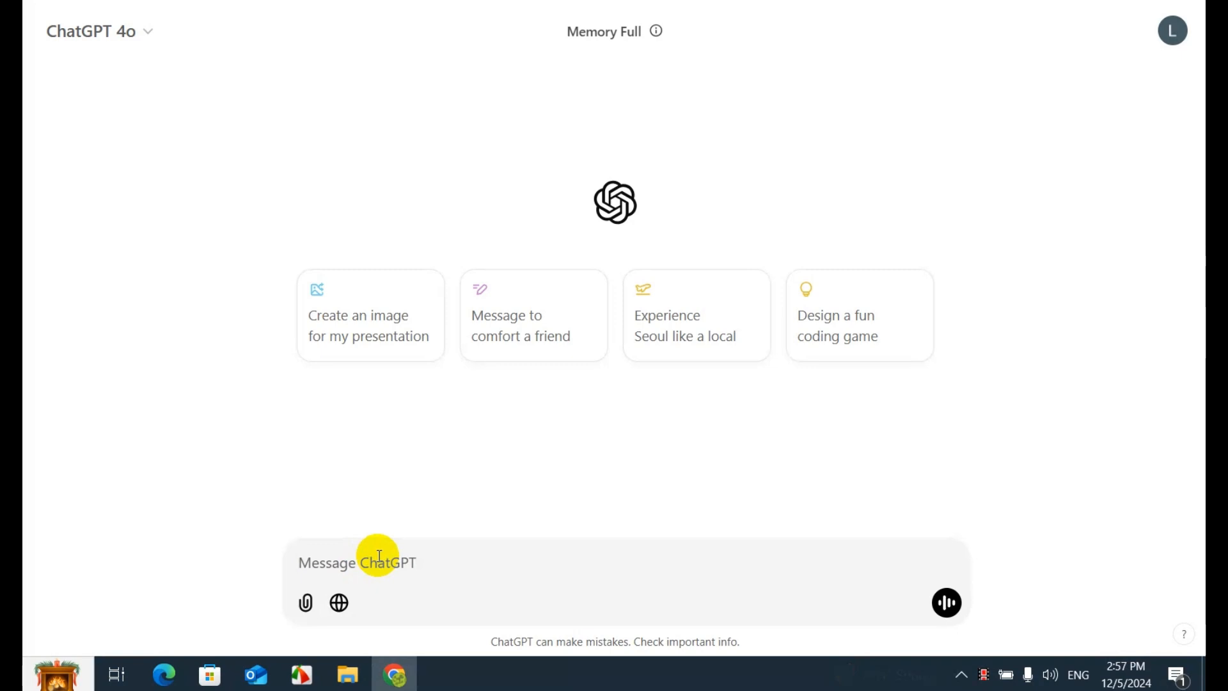
pyautogui.write('make a ')
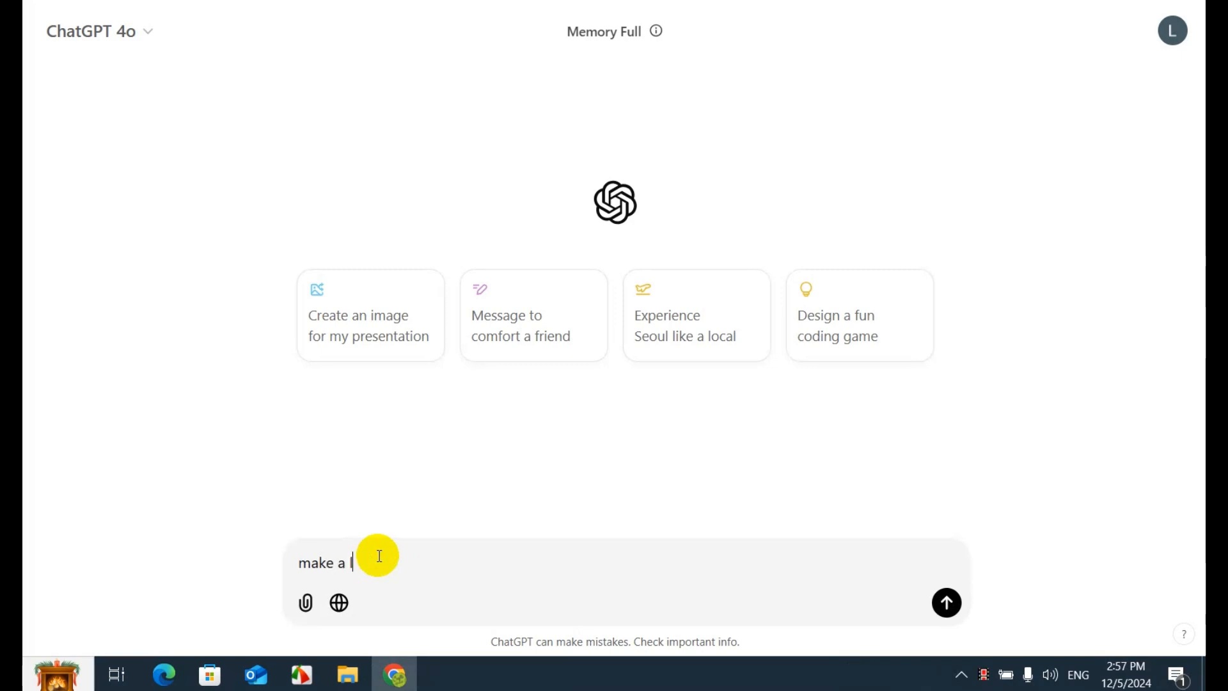
pyautogui.write('logo with just a phrase and phr')
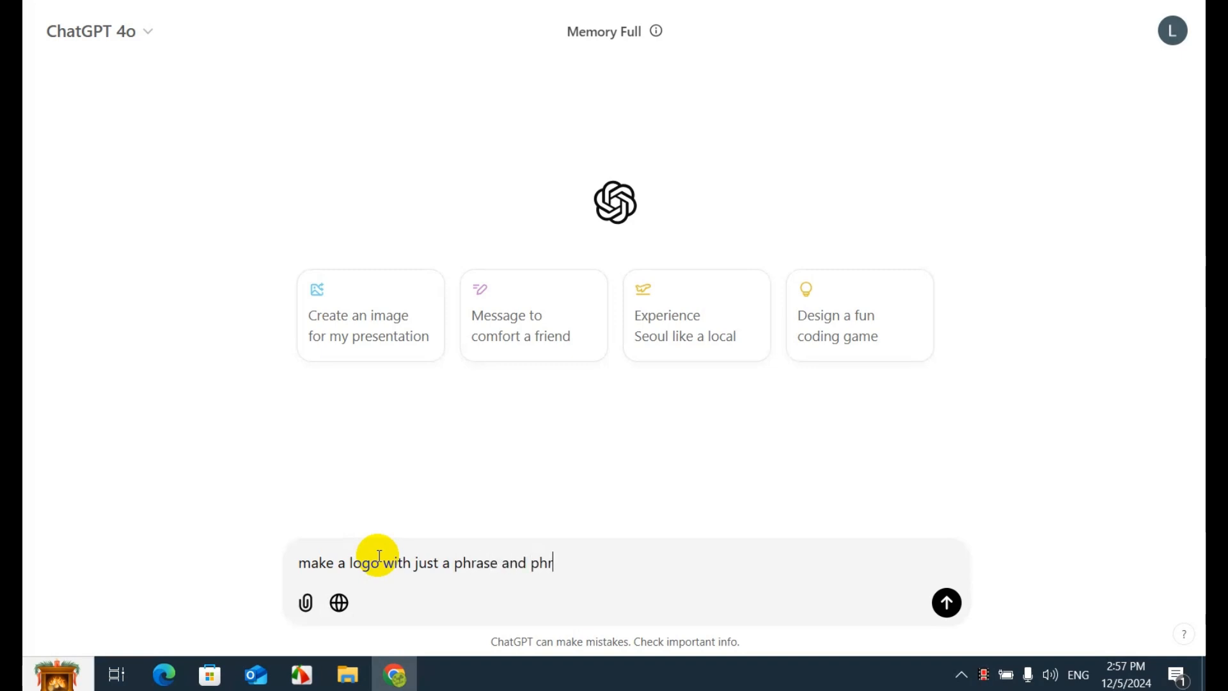
pyautogui.write('ase is DESIGN FRAME')
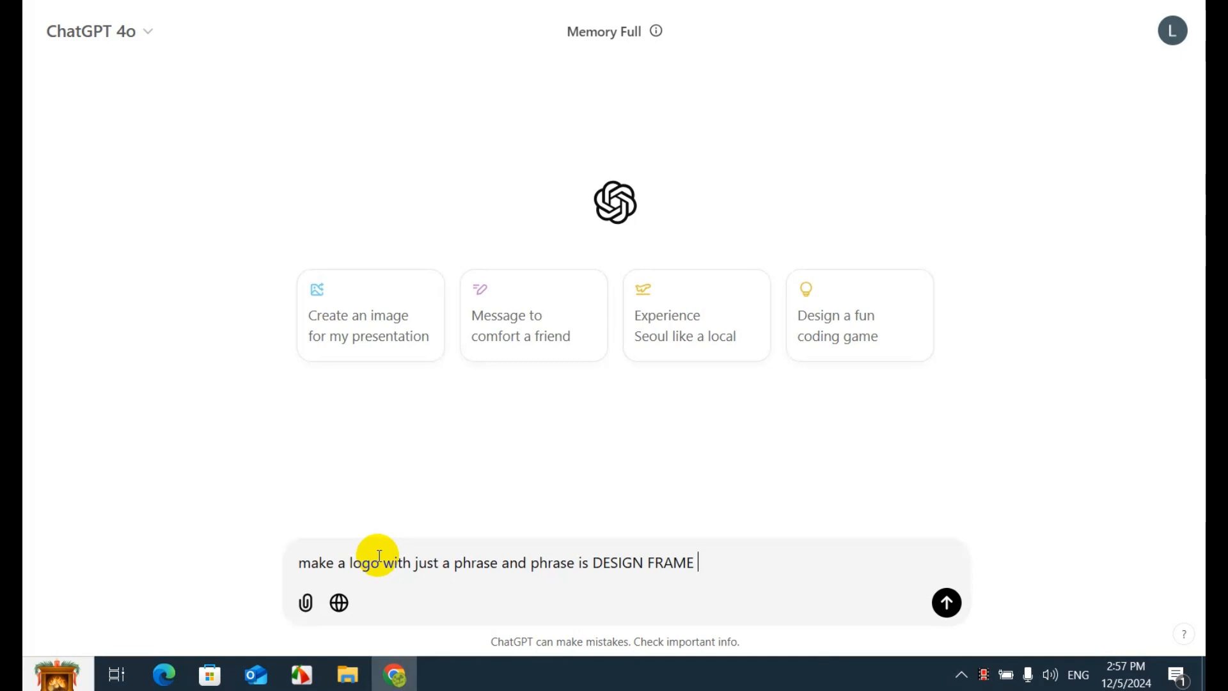
# Complete the logo prompt with "but make it white with embroidery effect on a black background" and submit it
pyautogui.write('but make it white w')
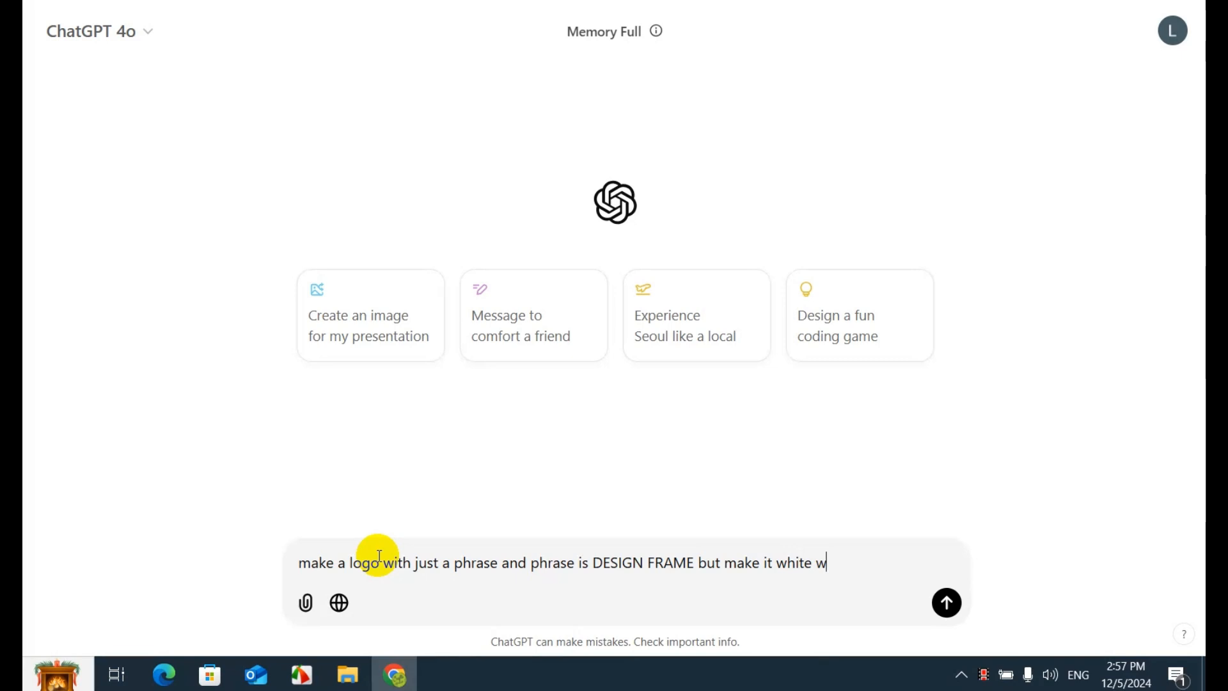
pyautogui.write('ith embroidery effect on')
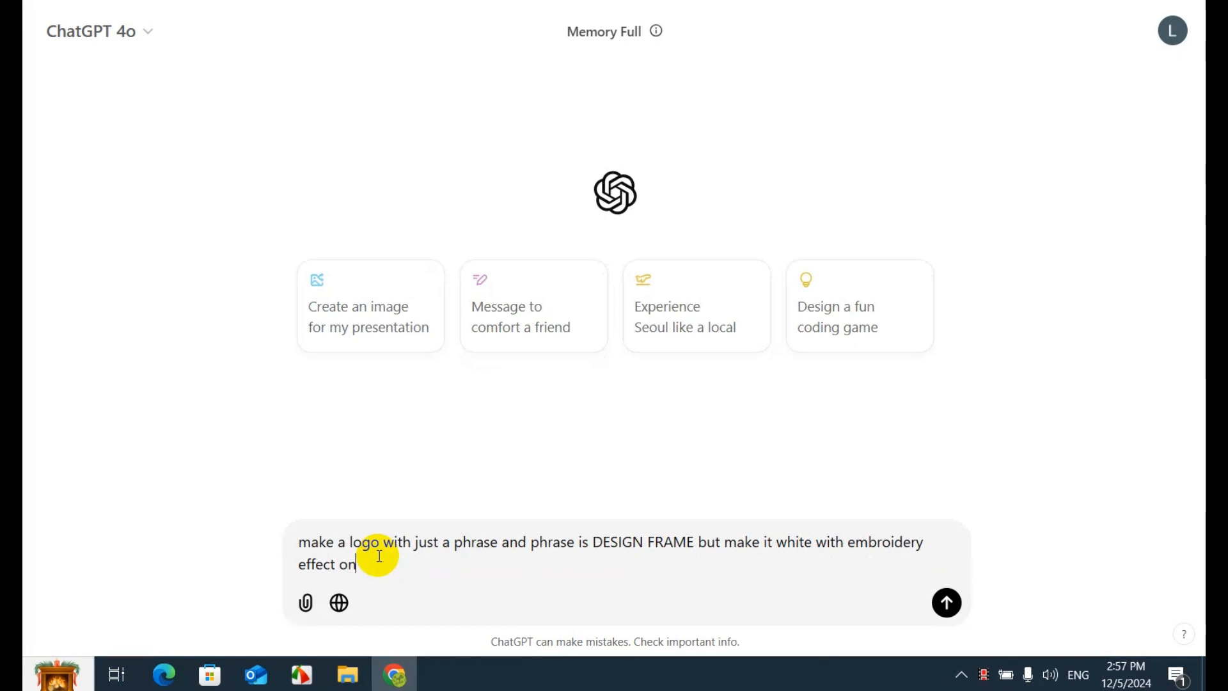
pyautogui.write(' a black background')
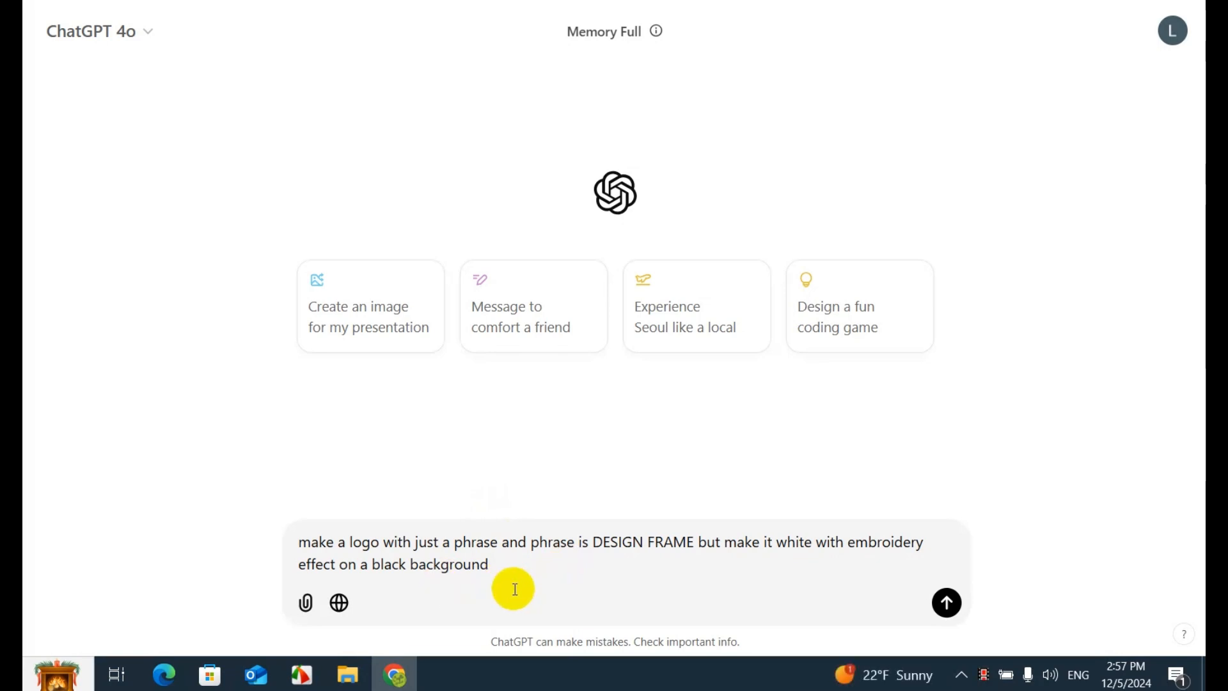
pyautogui.click(947, 604)
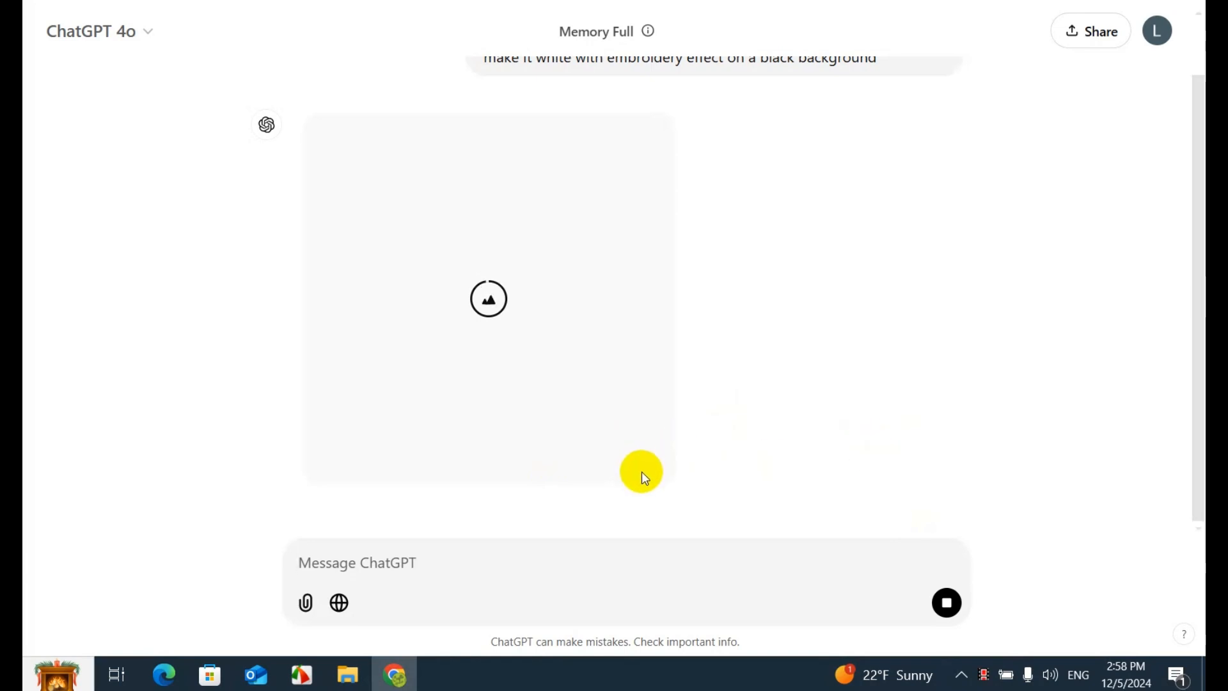
# Send the follow-up request "make it vintage style with vintage font" for the generated logo
pyautogui.click(398, 557)
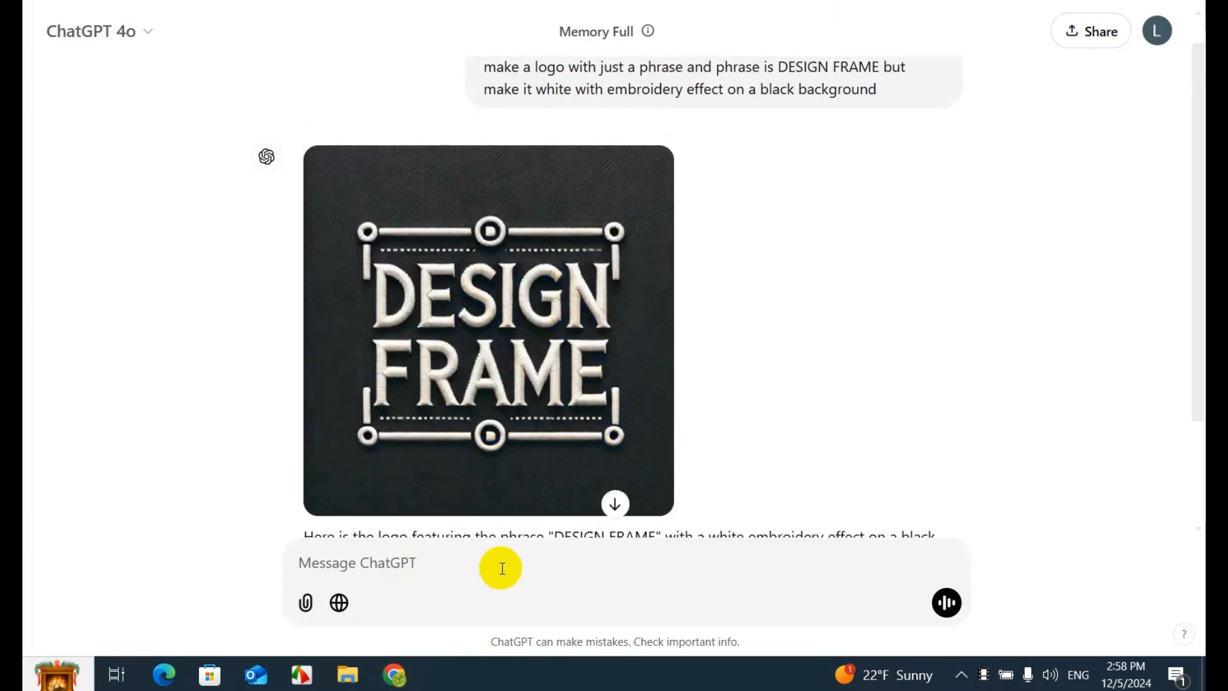
pyautogui.write('m')
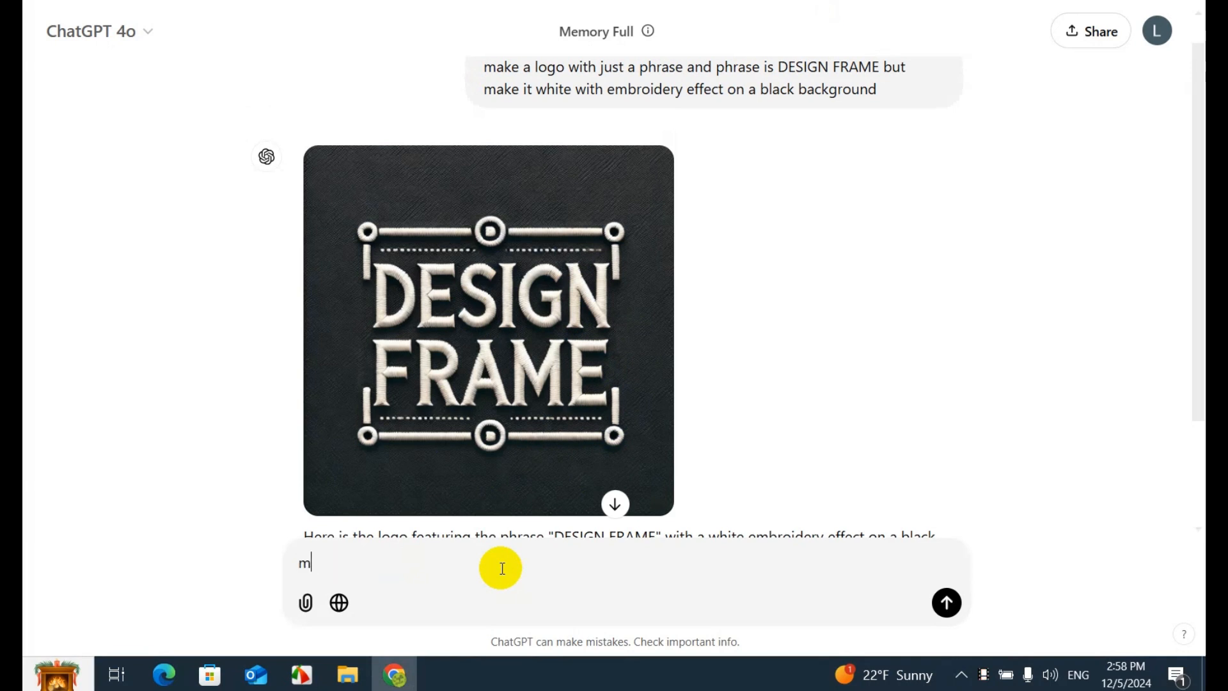
pyautogui.write('ake it vintage style')
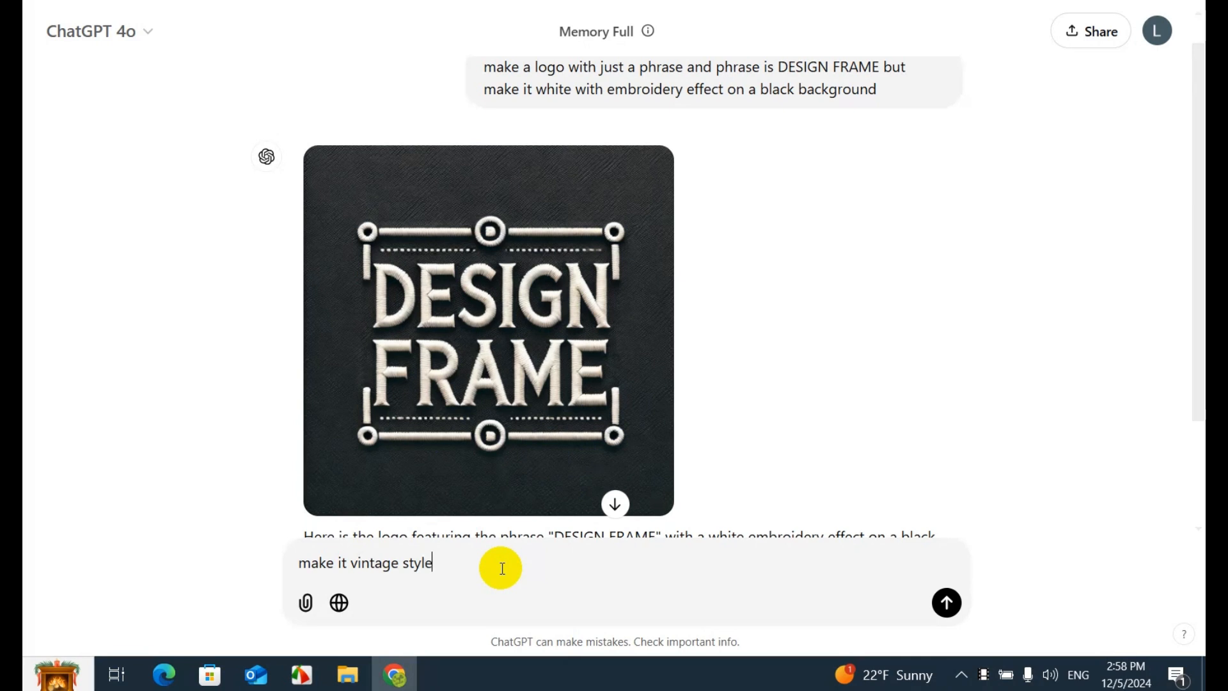
pyautogui.write(' with vintage ')
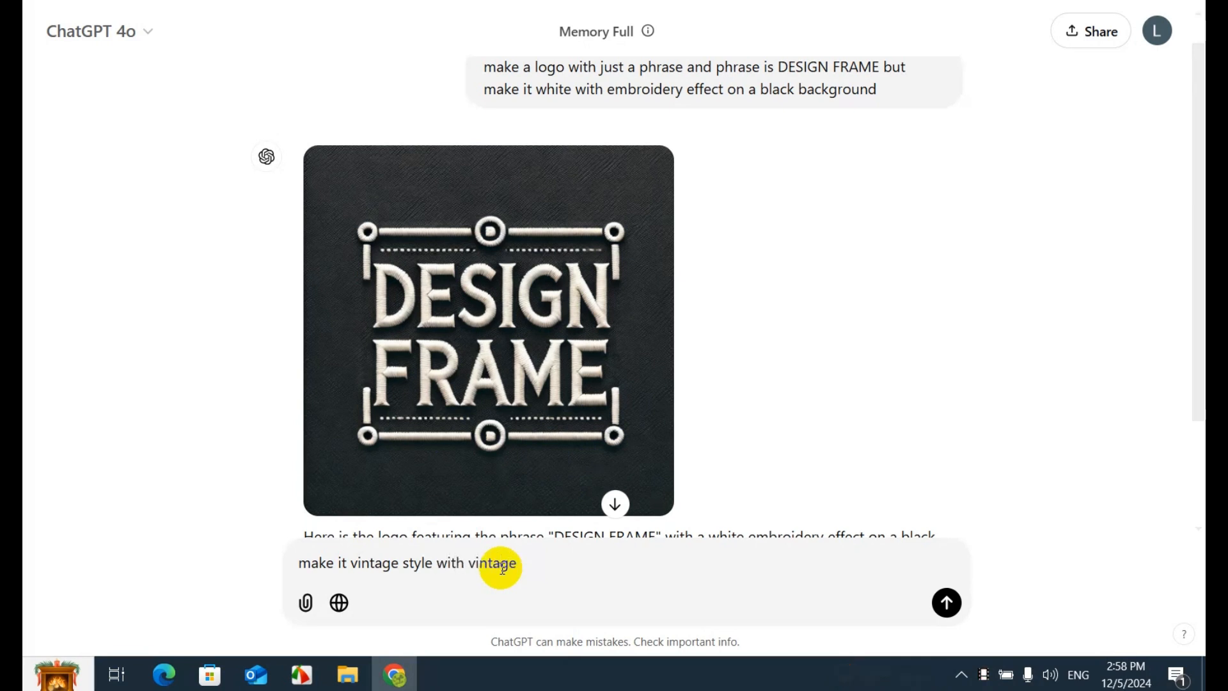
pyautogui.write('font')
pyautogui.press('Return')
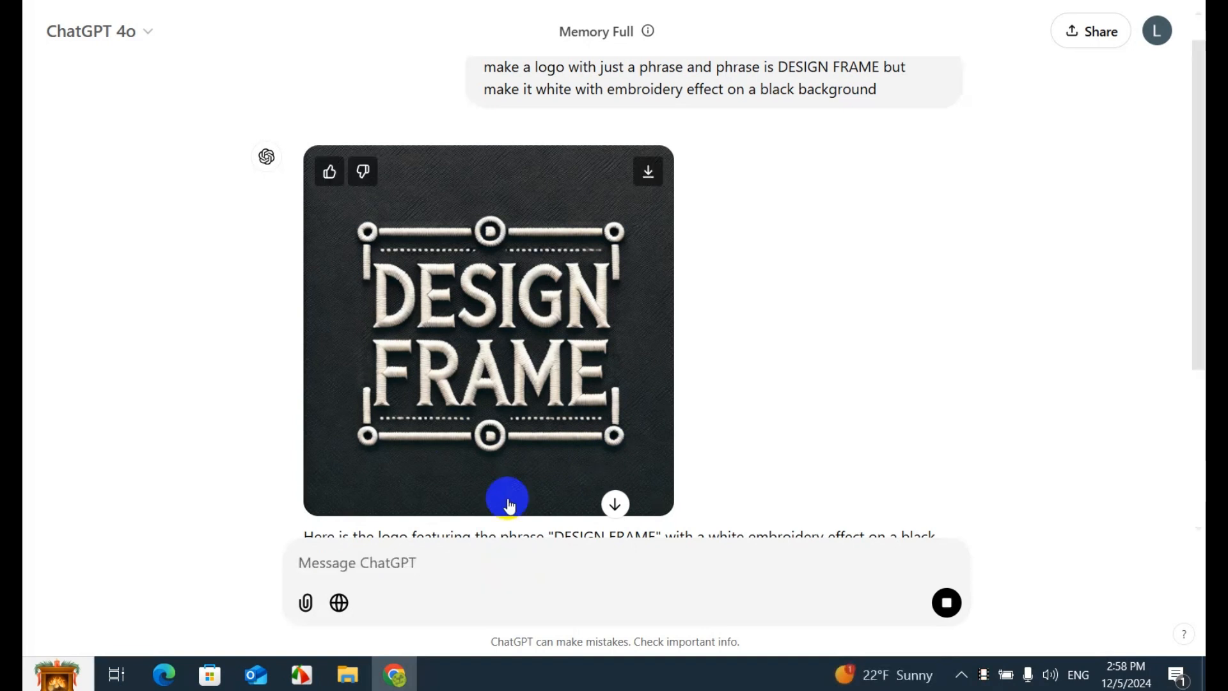
# Open the vintage-style DESIGN FRAME logo at full size and download the image
pyautogui.scroll(-5, 684, 308)
pyautogui.scroll(5, 670, 316)
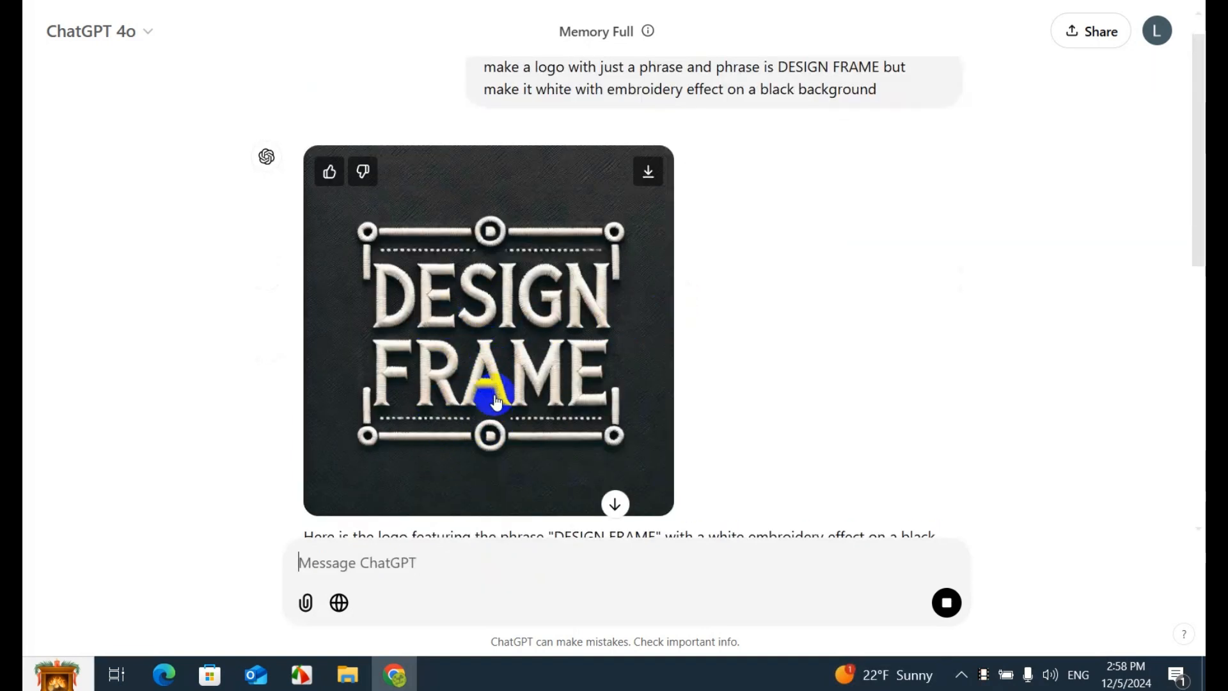
pyautogui.scroll(-9, 496, 401)
pyautogui.scroll(8, 574, 336)
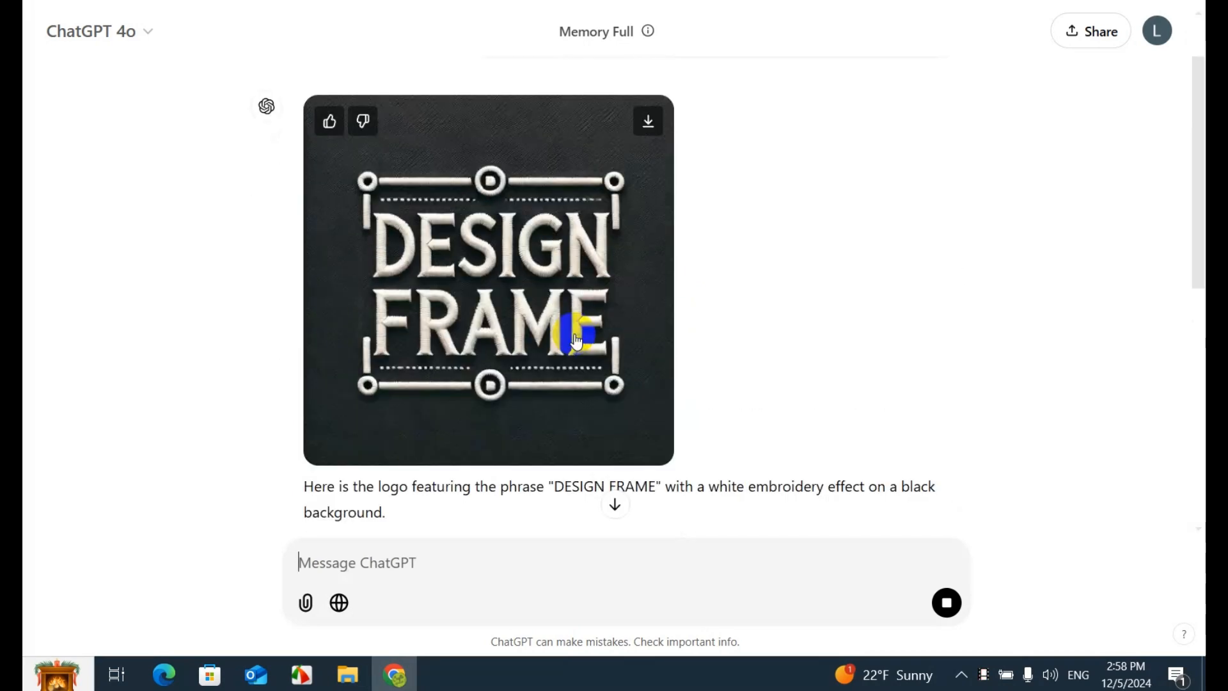
pyautogui.scroll(-8, 574, 339)
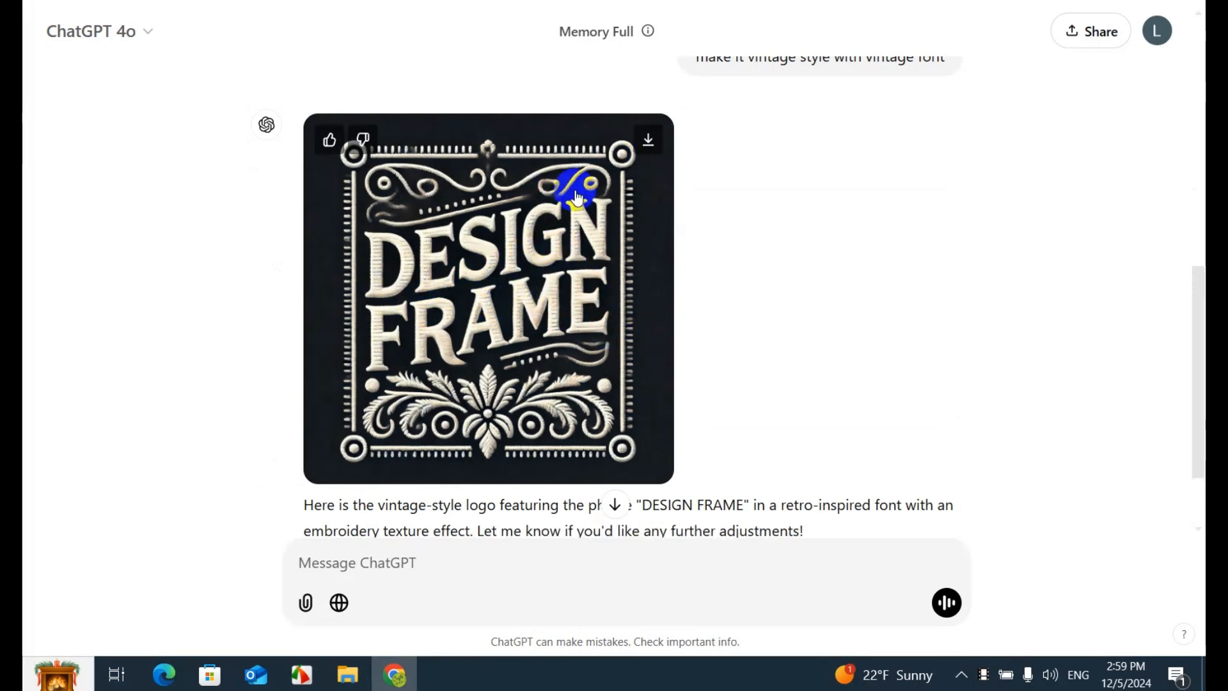
pyautogui.click(562, 213)
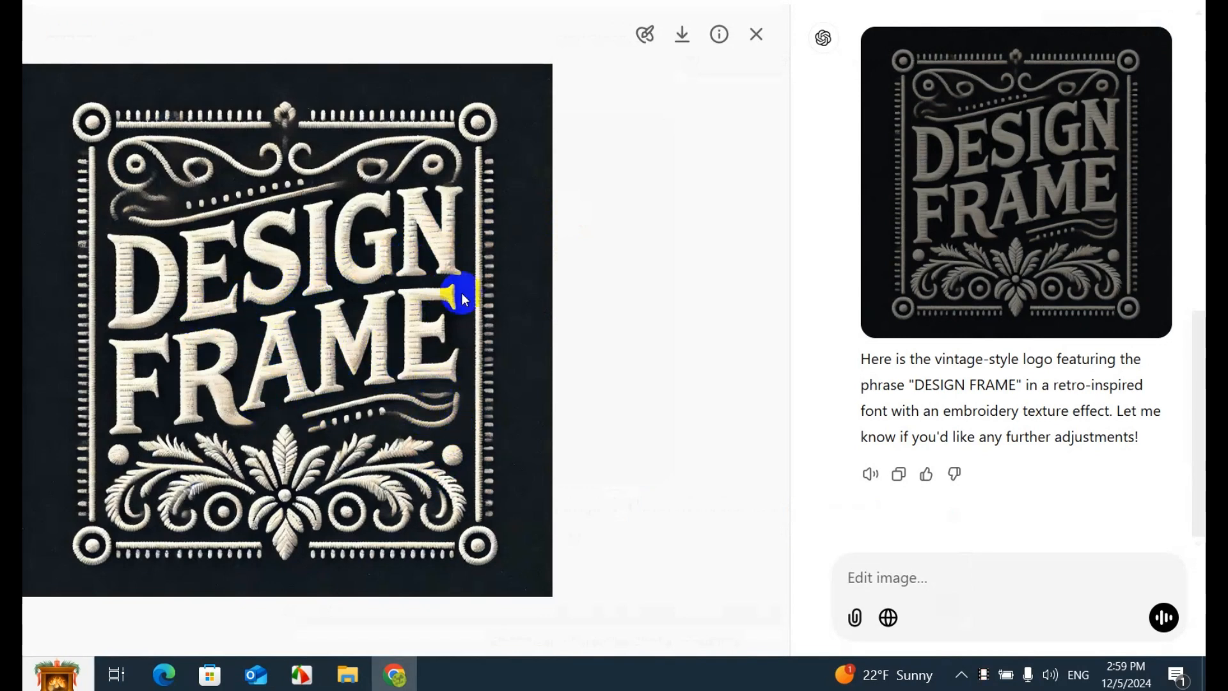
pyautogui.click(681, 40)
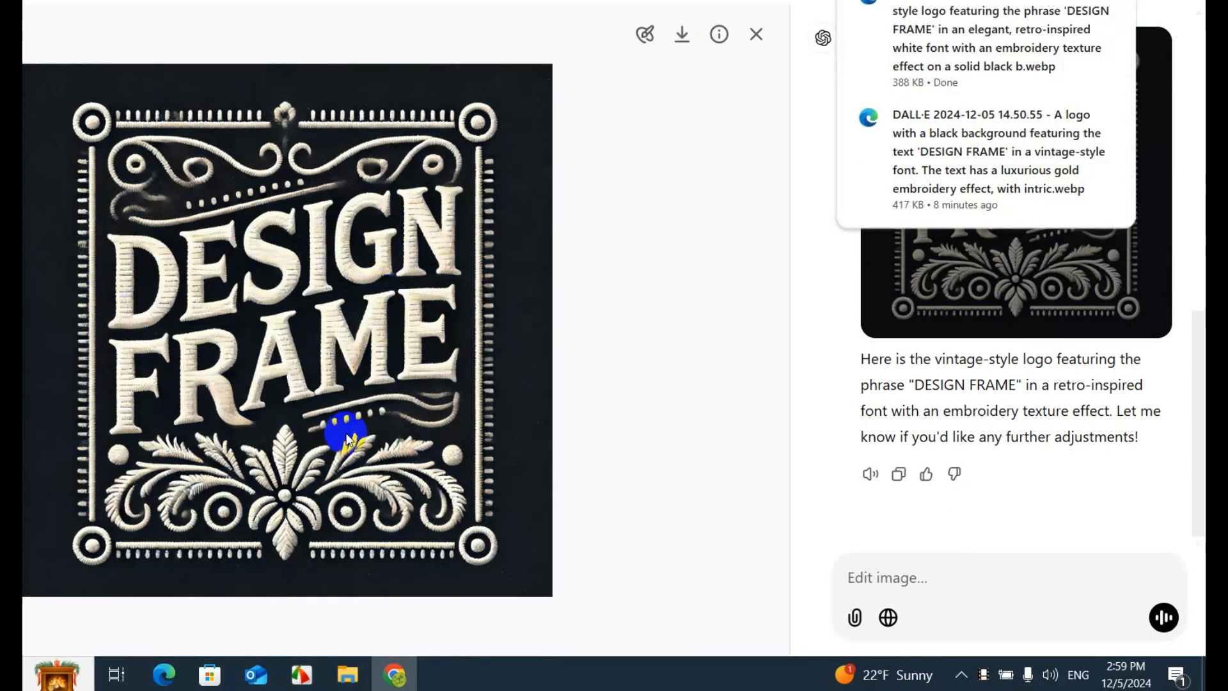
pyautogui.click(498, 291)
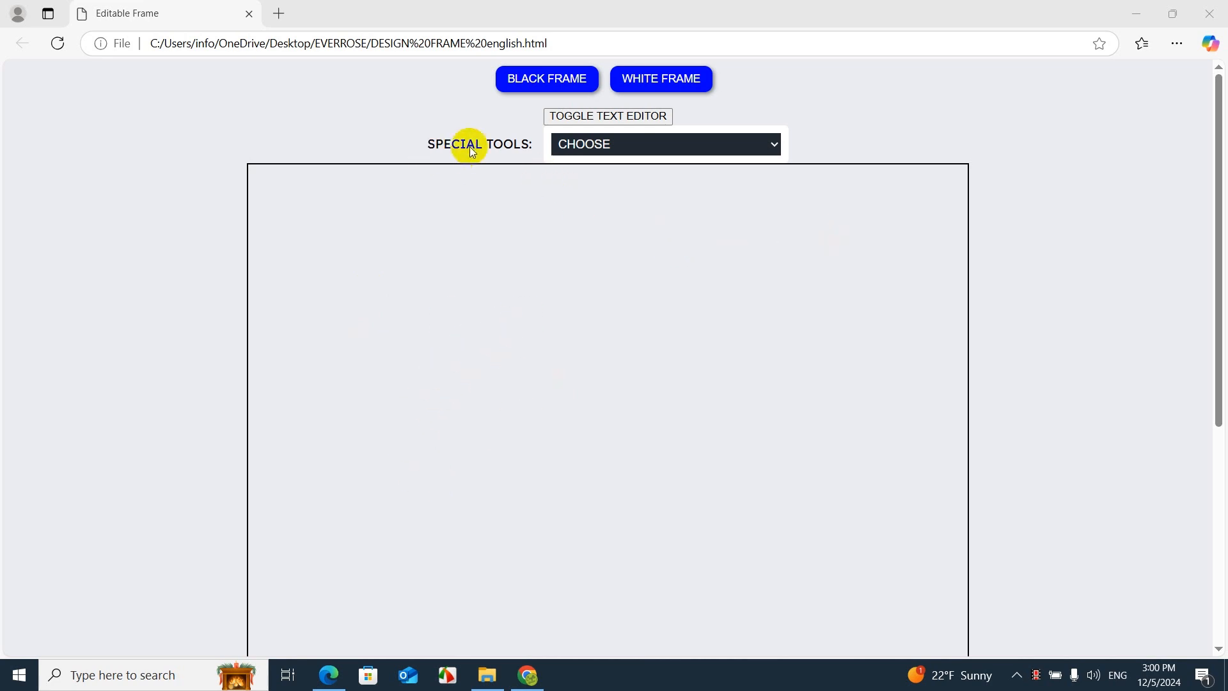
# Launch the Background Color Remover from the Editable Frame page's special tools and load the downloaded DALL·E vintage logo
pyautogui.click(673, 148)
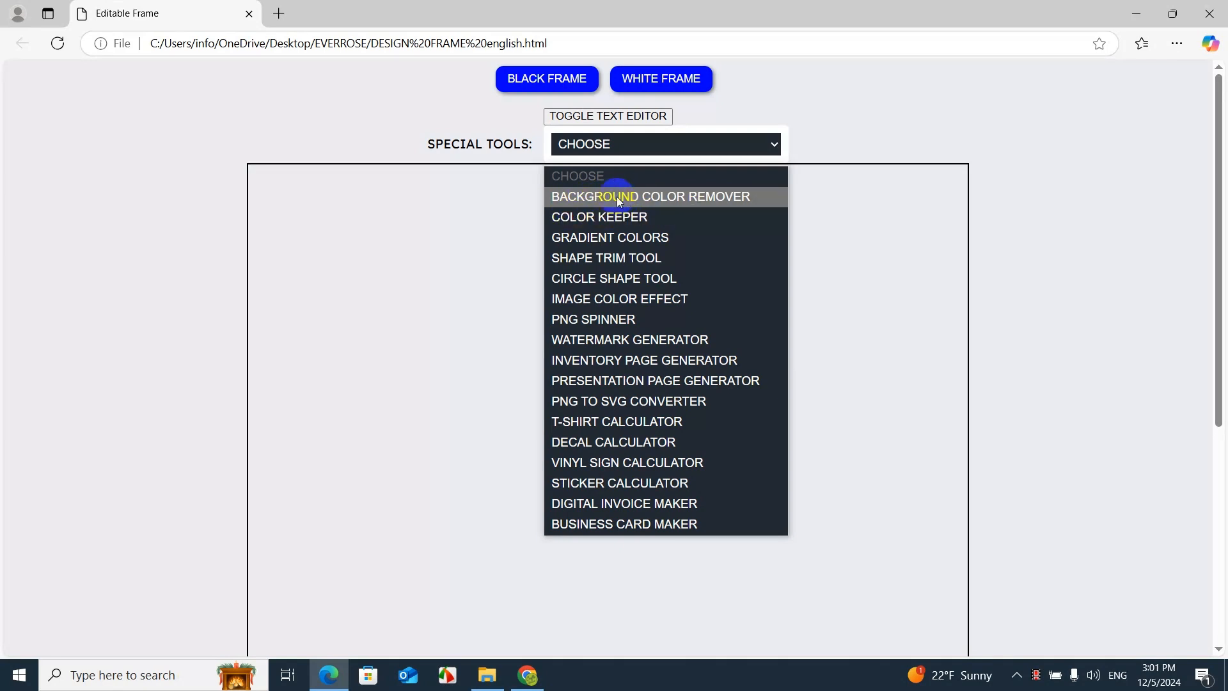
pyautogui.click(617, 197)
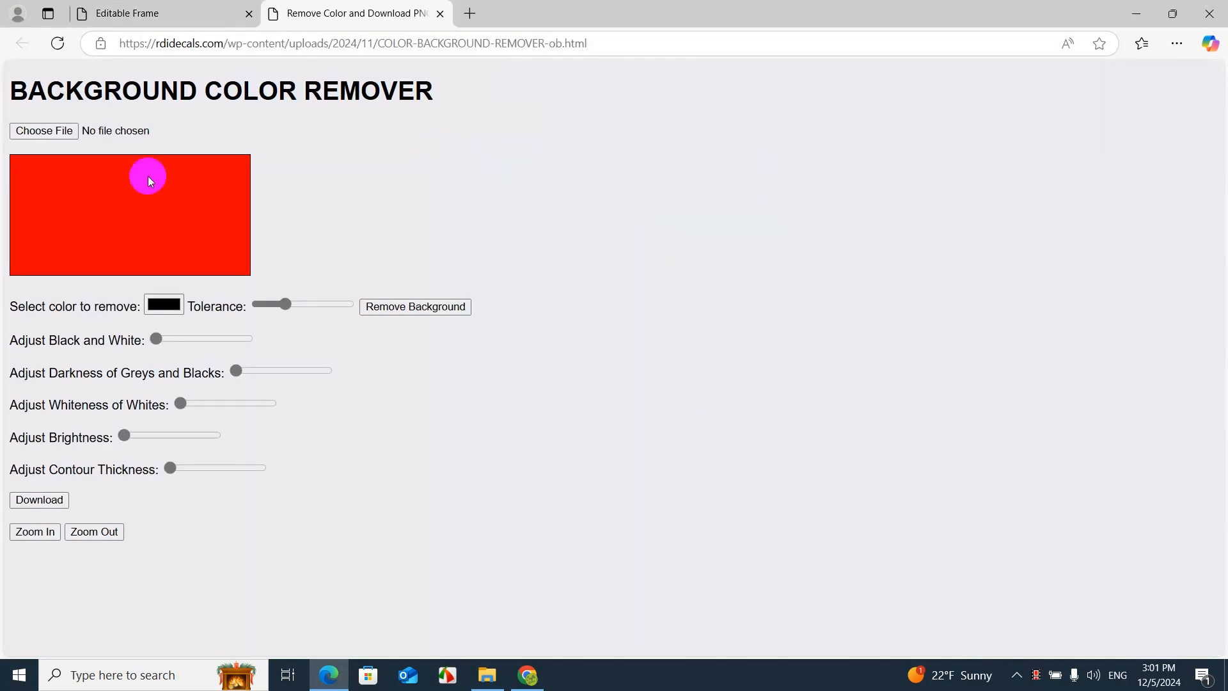
pyautogui.click(46, 132)
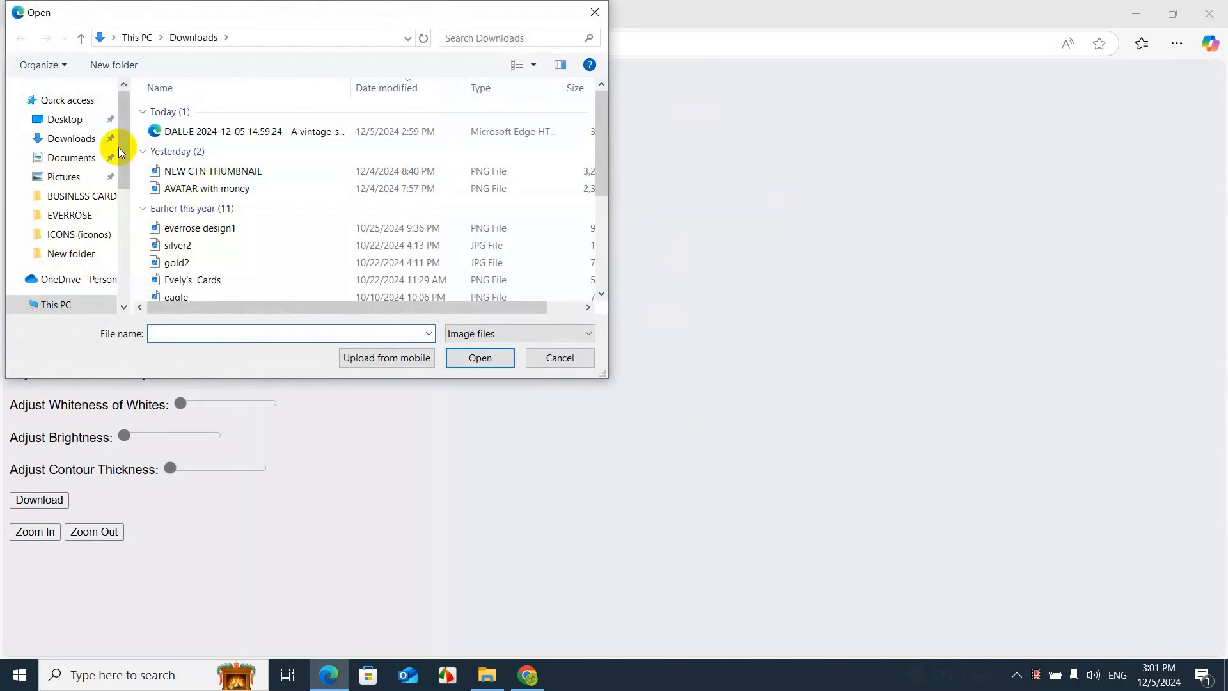
pyautogui.click(185, 136)
pyautogui.doubleClick(185, 136)
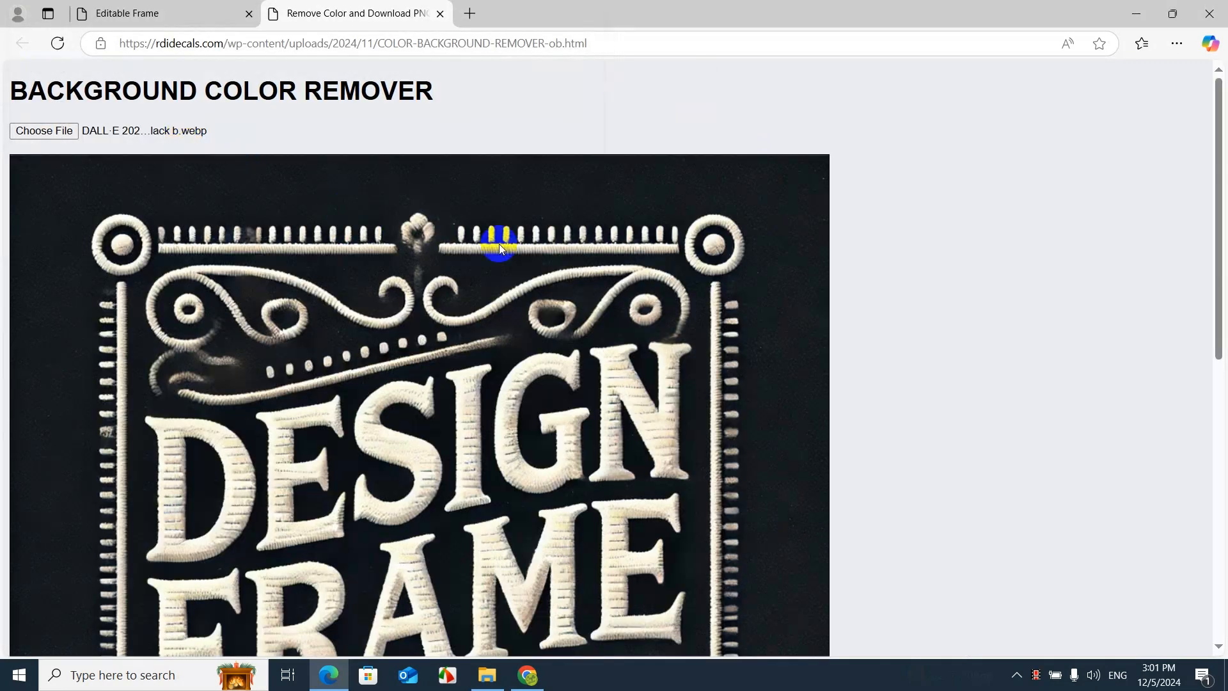
# Raise the darkness of greys and blacks to about a quarter of its range
pyautogui.scroll(-5, 533, 249)
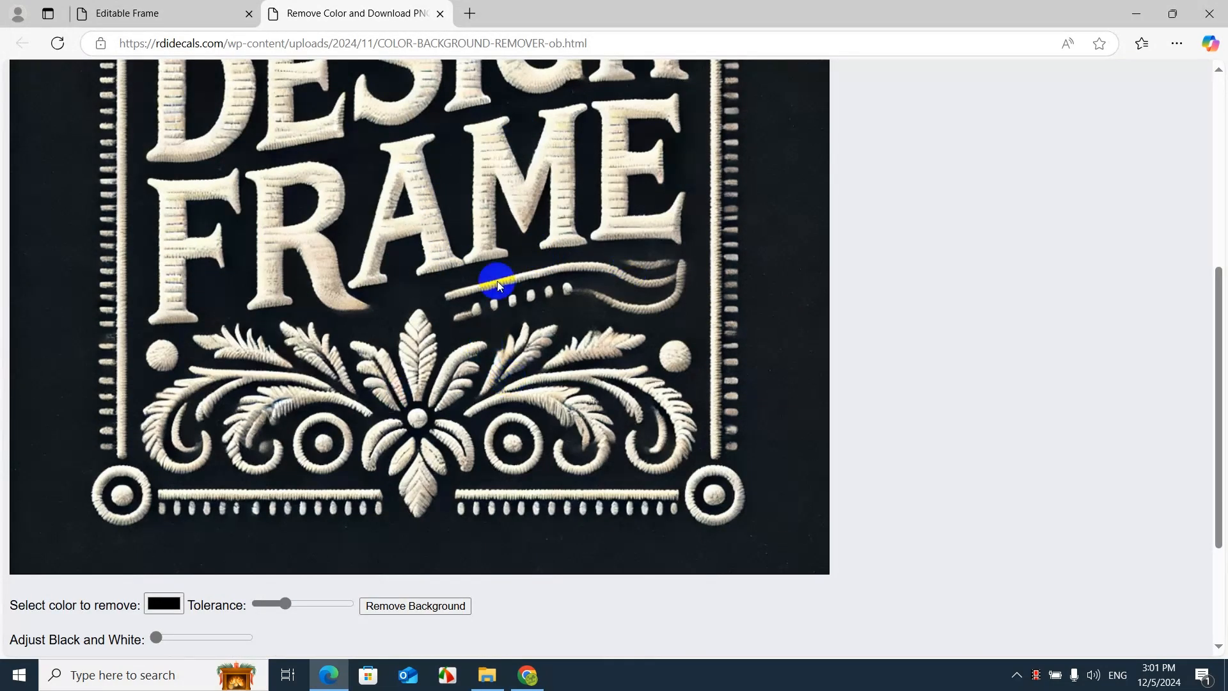
pyautogui.scroll(5, 650, 356)
pyautogui.scroll(-8, 657, 370)
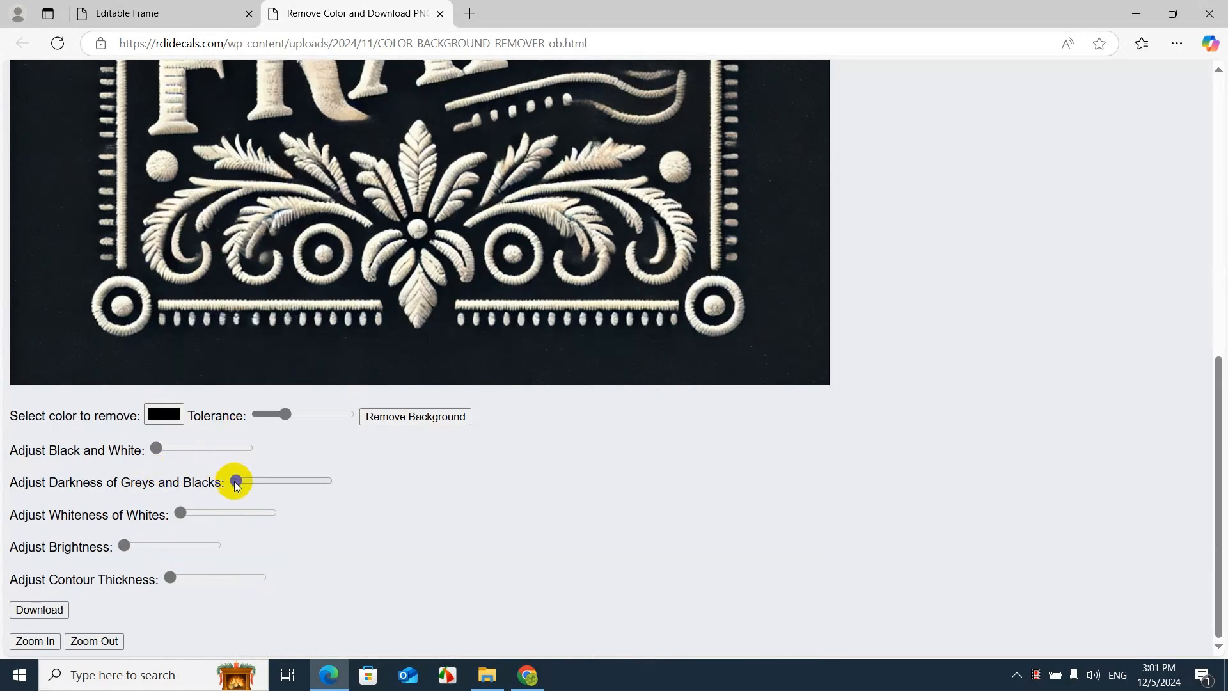
pyautogui.moveTo(236, 483); pyautogui.dragTo(259, 481)
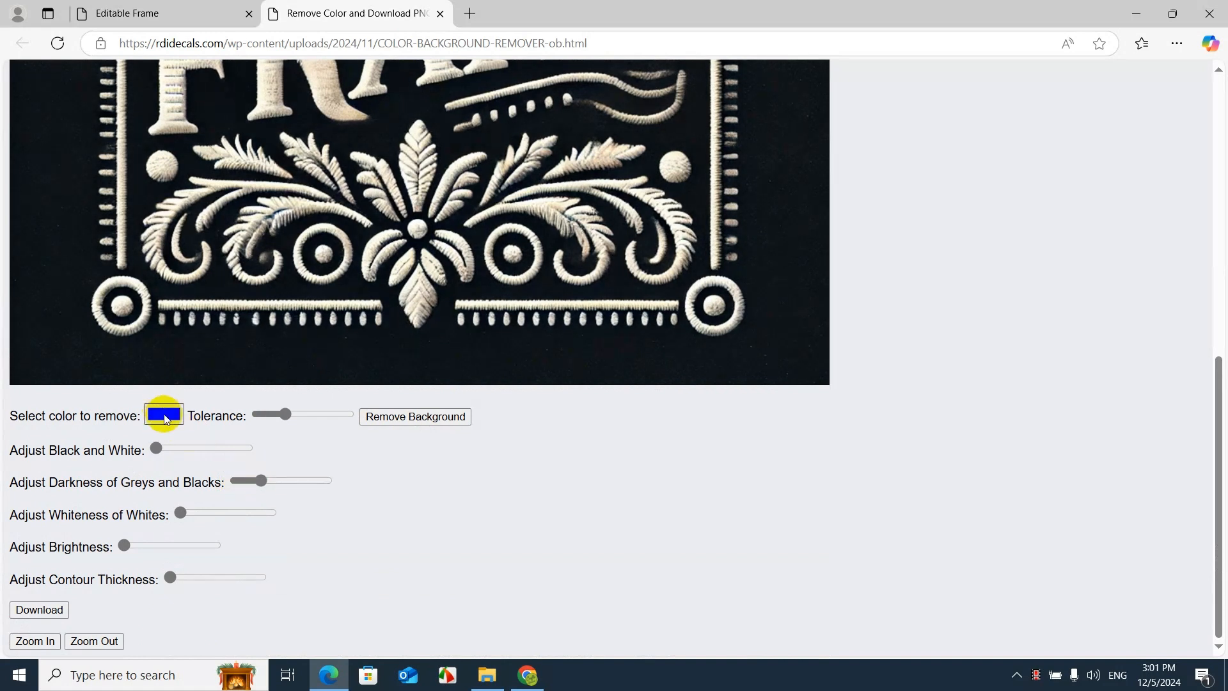
# Sample the logo's dark background (RGB 12, 18, 21) as the colour to remove and remove it at maximum tolerance
pyautogui.click(165, 415)
pyautogui.click(160, 554)
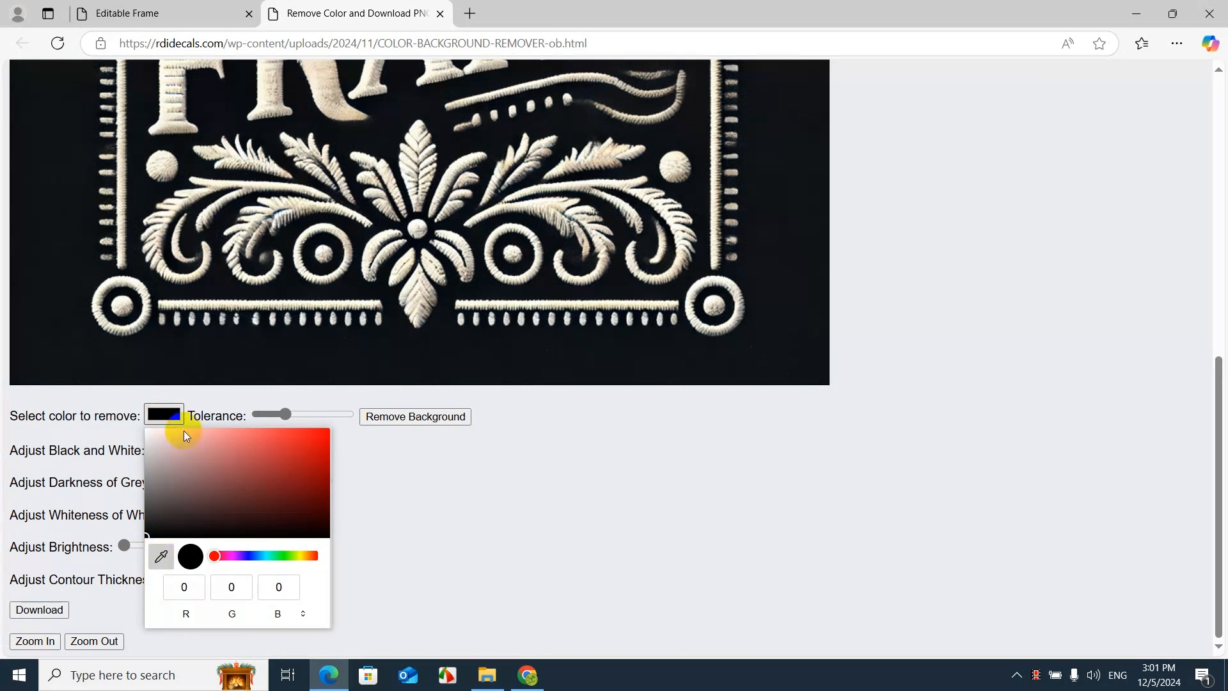
pyautogui.click(181, 378)
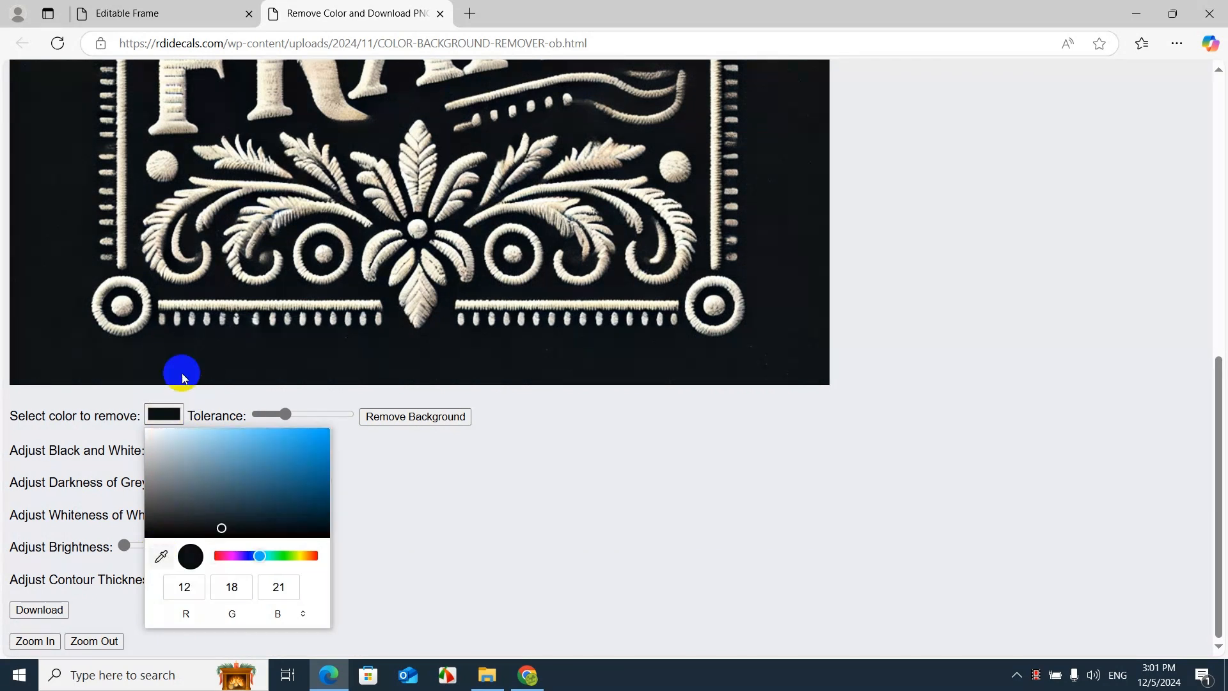
pyautogui.click(291, 415)
pyautogui.moveTo(312, 416); pyautogui.dragTo(359, 425)
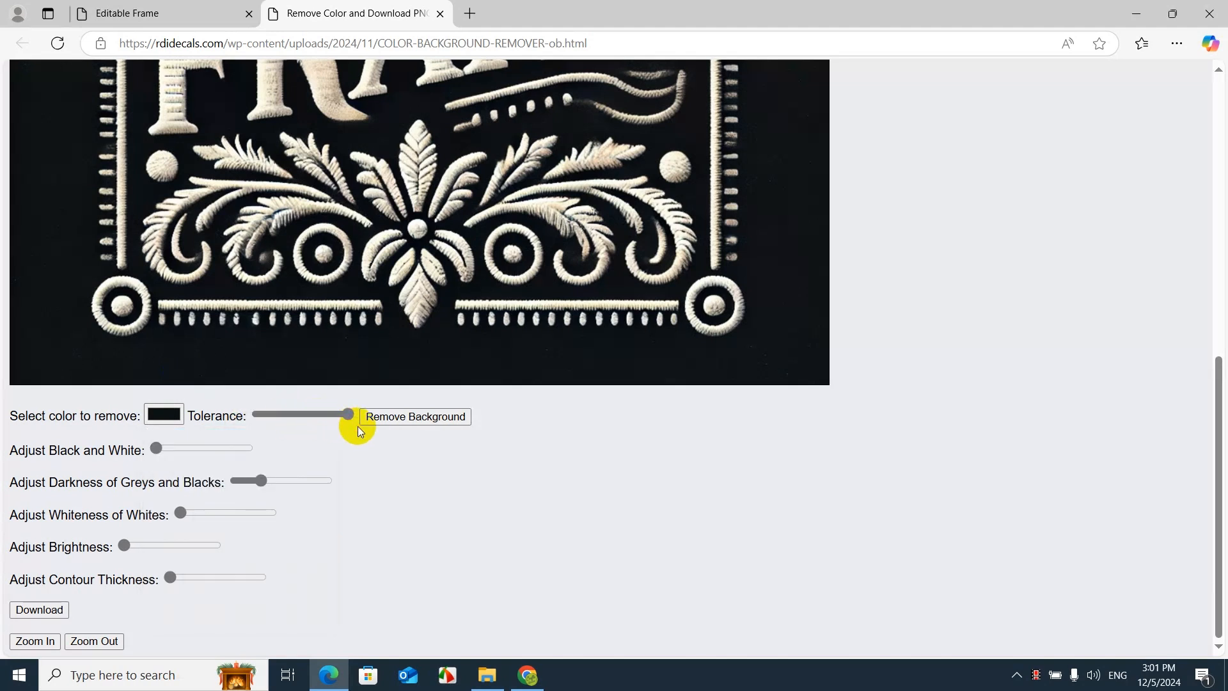
pyautogui.click(382, 417)
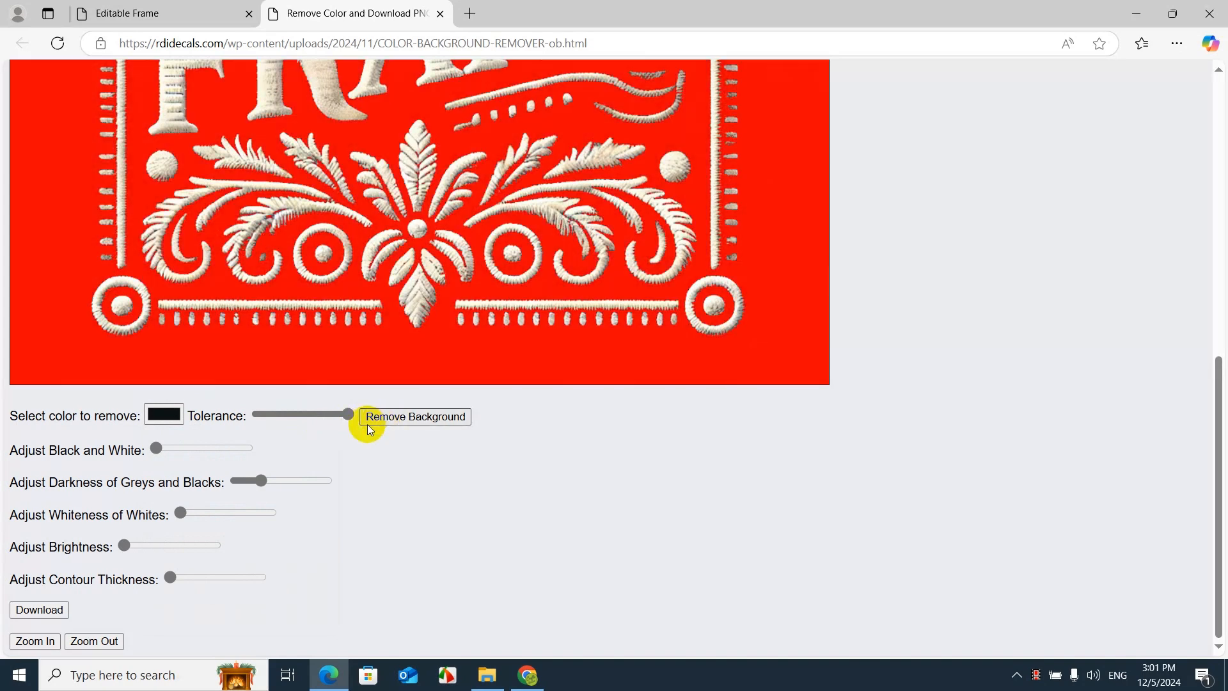
# Check the cut-out logo from top to bottom, download it and close the Background Color Remover page
pyautogui.scroll(10, 363, 429)
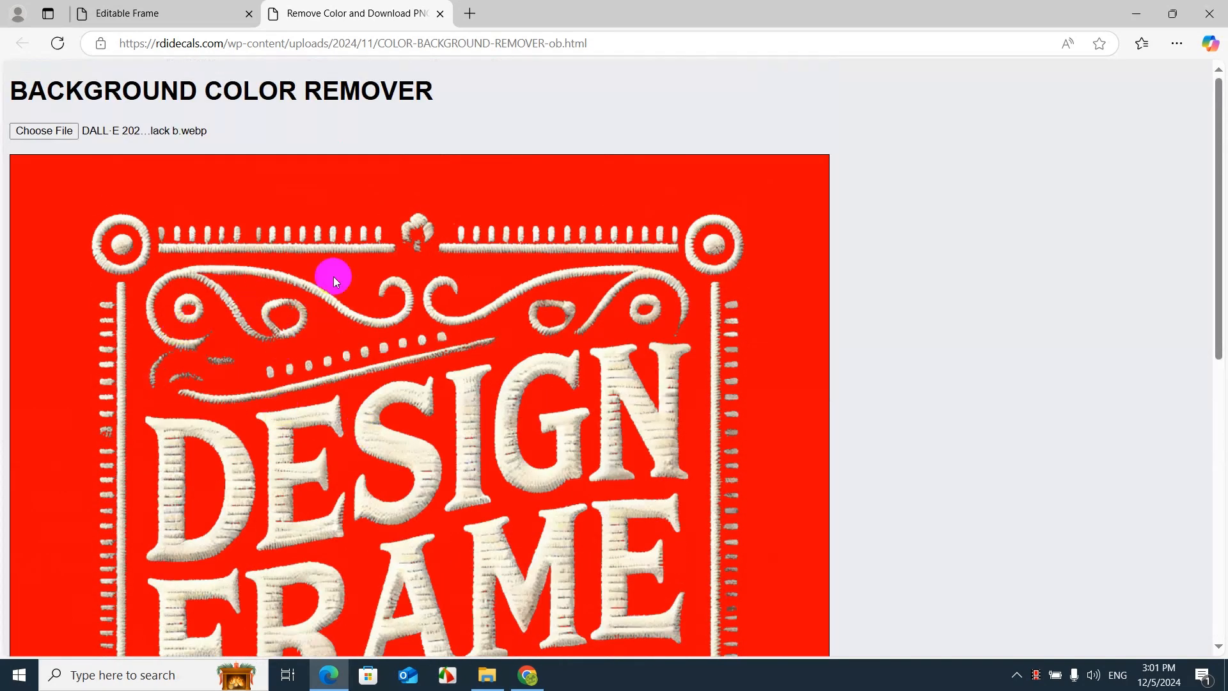
pyautogui.scroll(-10, 359, 349)
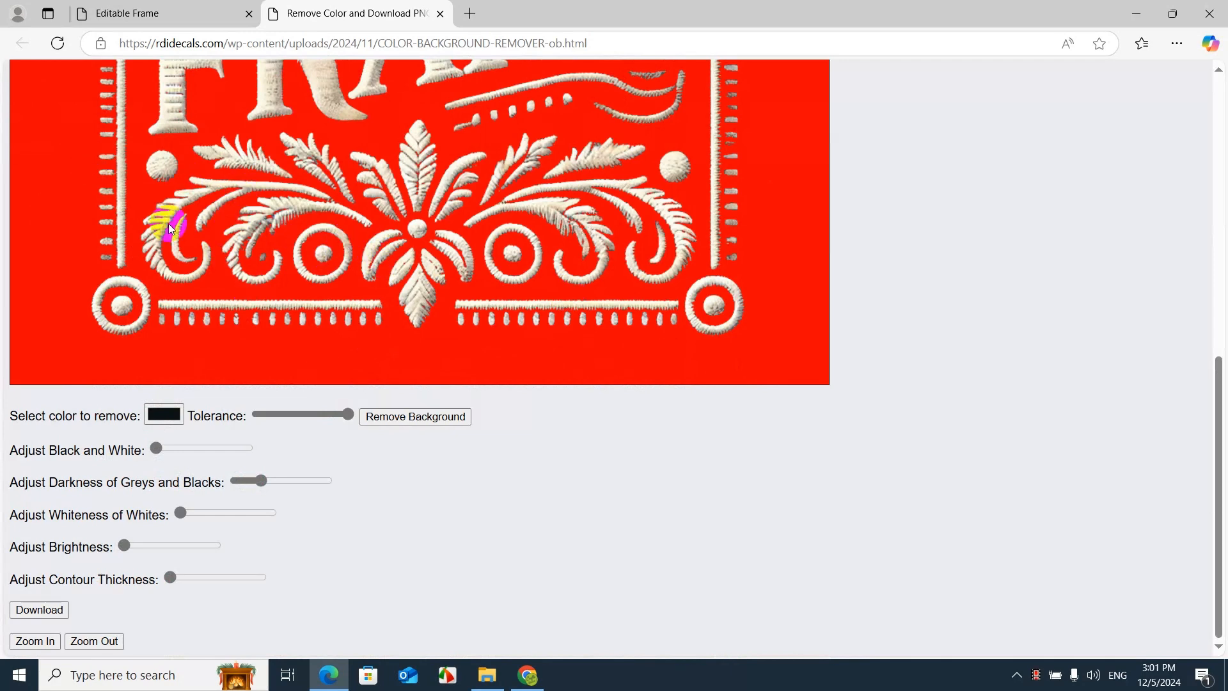
pyautogui.scroll(6, 139, 213)
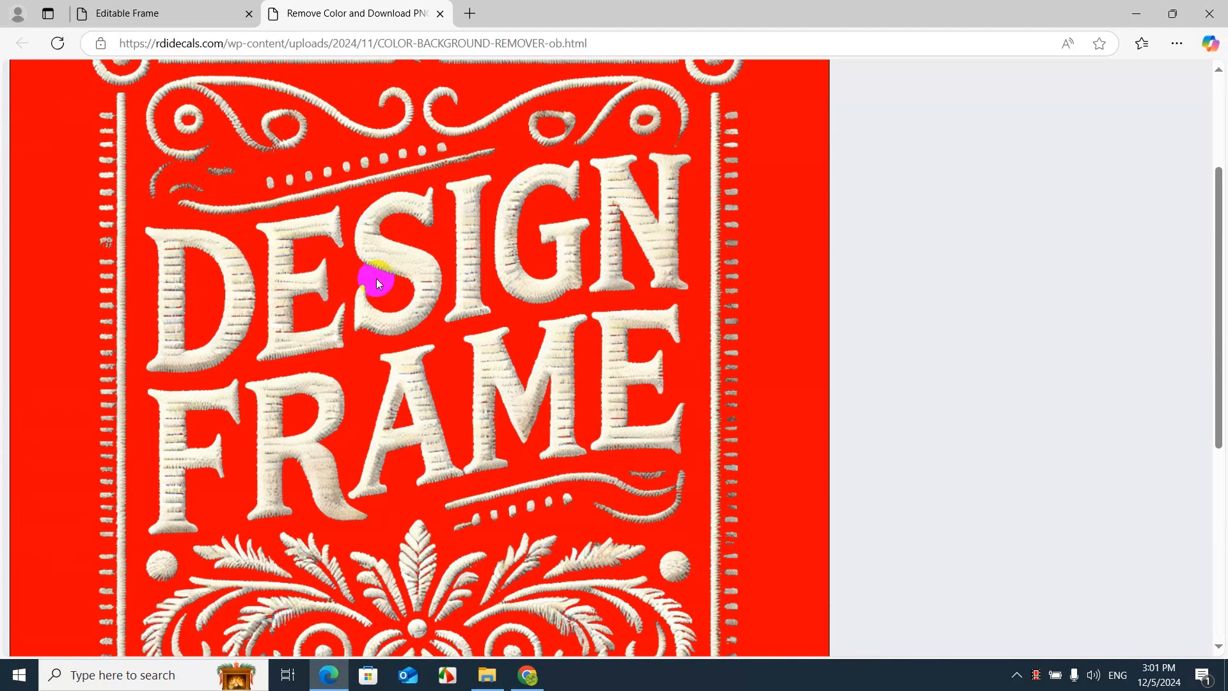
pyautogui.scroll(-6, 395, 330)
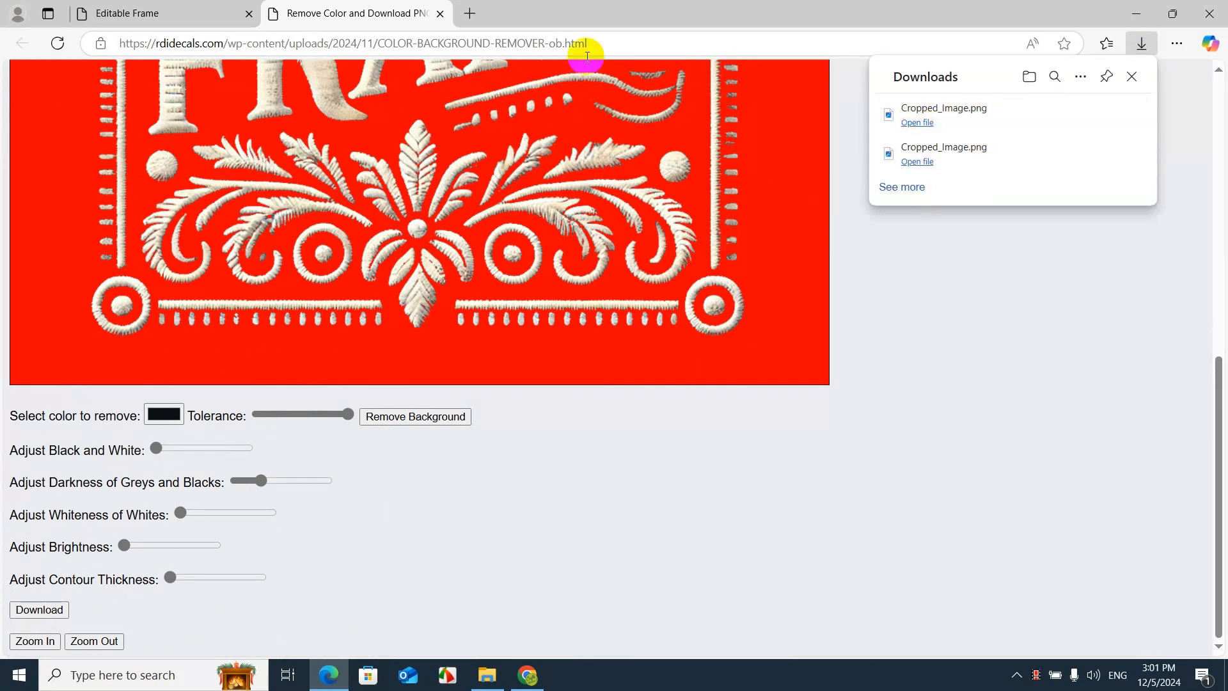
pyautogui.click(440, 13)
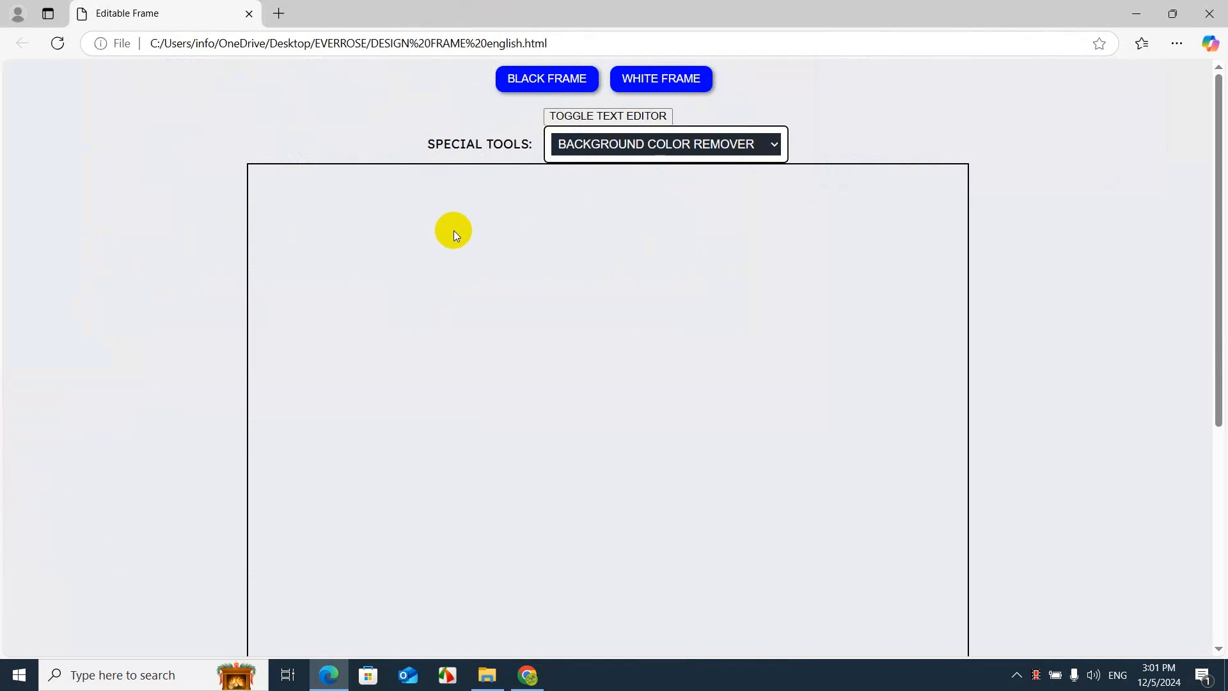
# Show the PNG editor and load Cropped_Image.png from Downloads into the empty frame
pyautogui.scroll(-5, 455, 231)
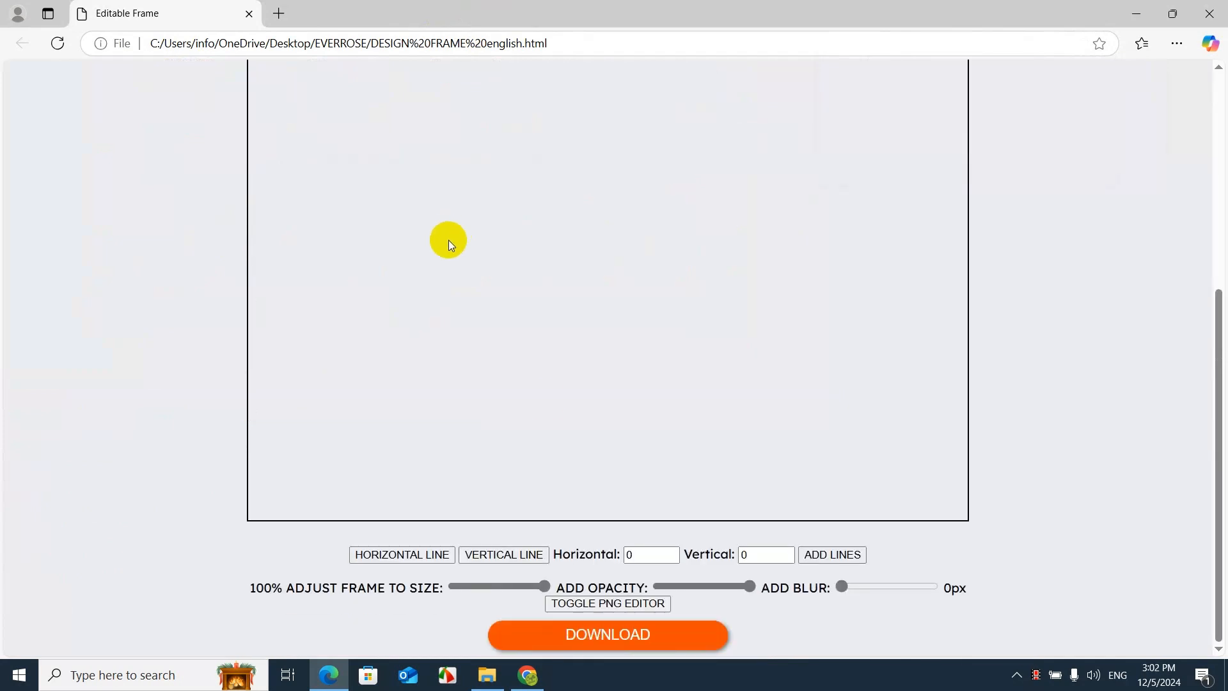
pyautogui.click(602, 605)
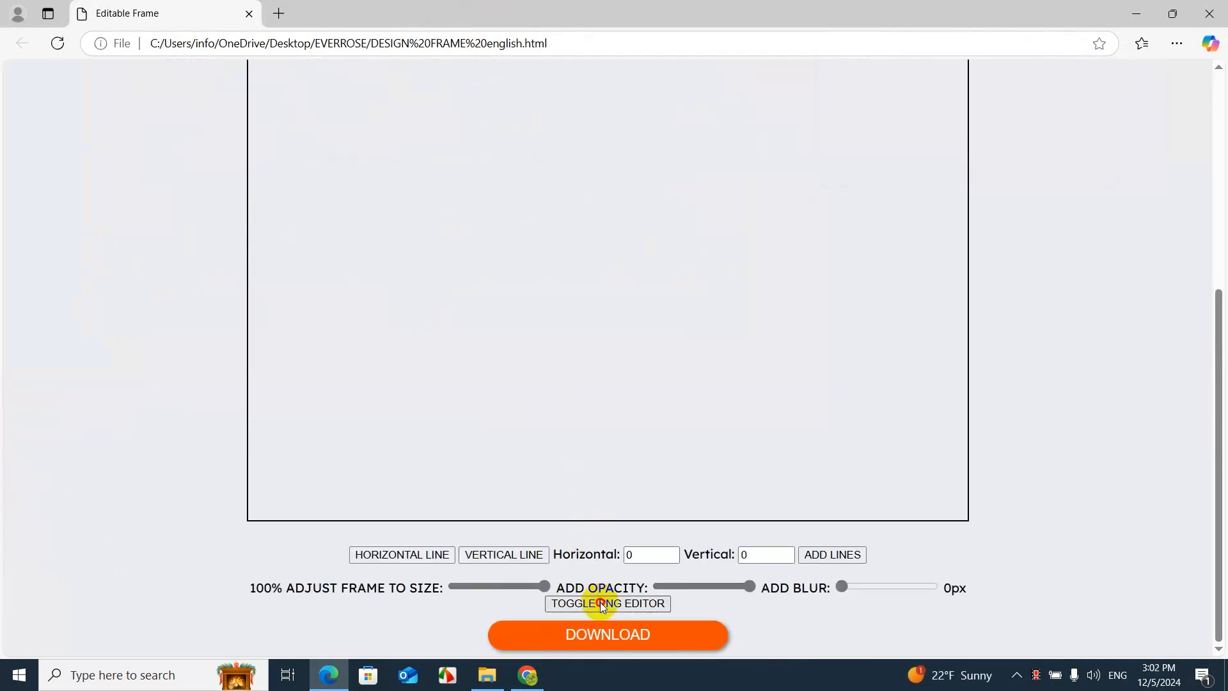
pyautogui.scroll(-4, 589, 512)
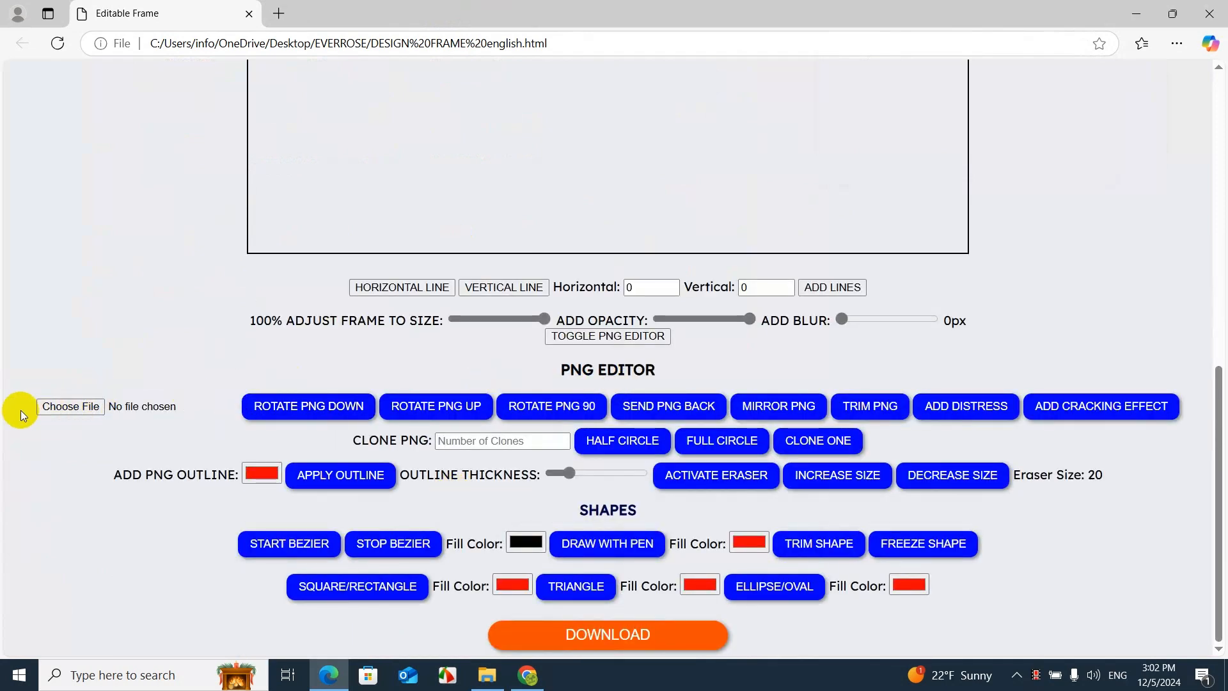
pyautogui.click(78, 413)
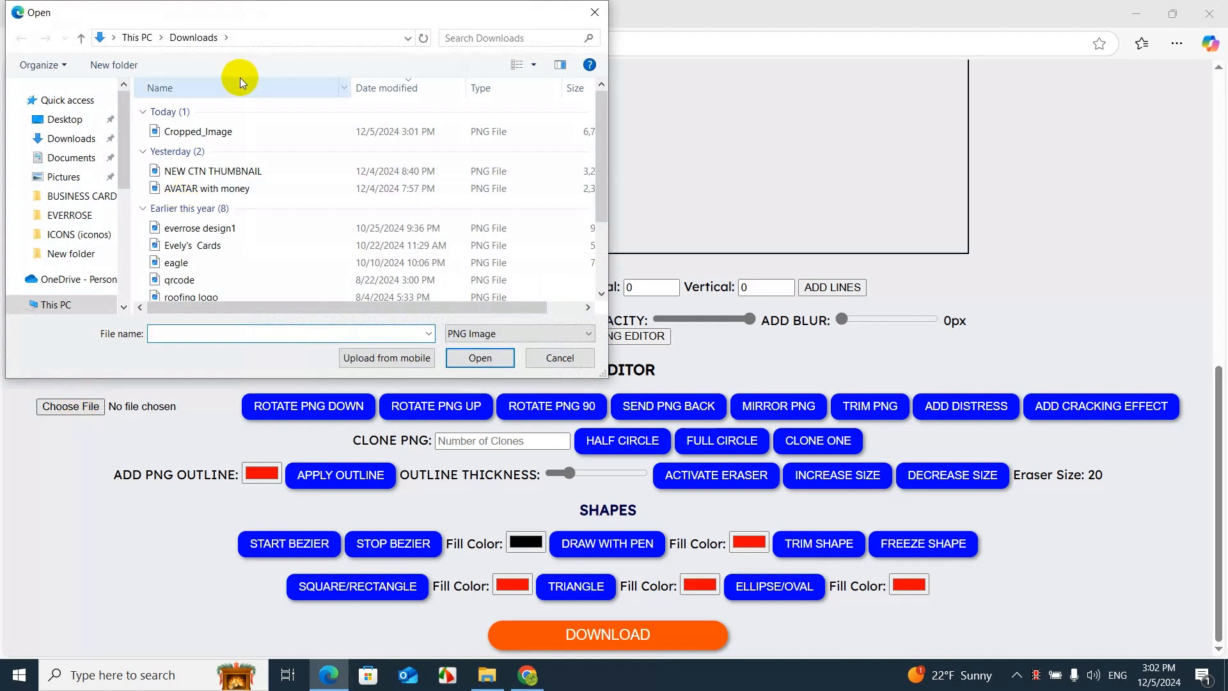
pyautogui.doubleClick(209, 132)
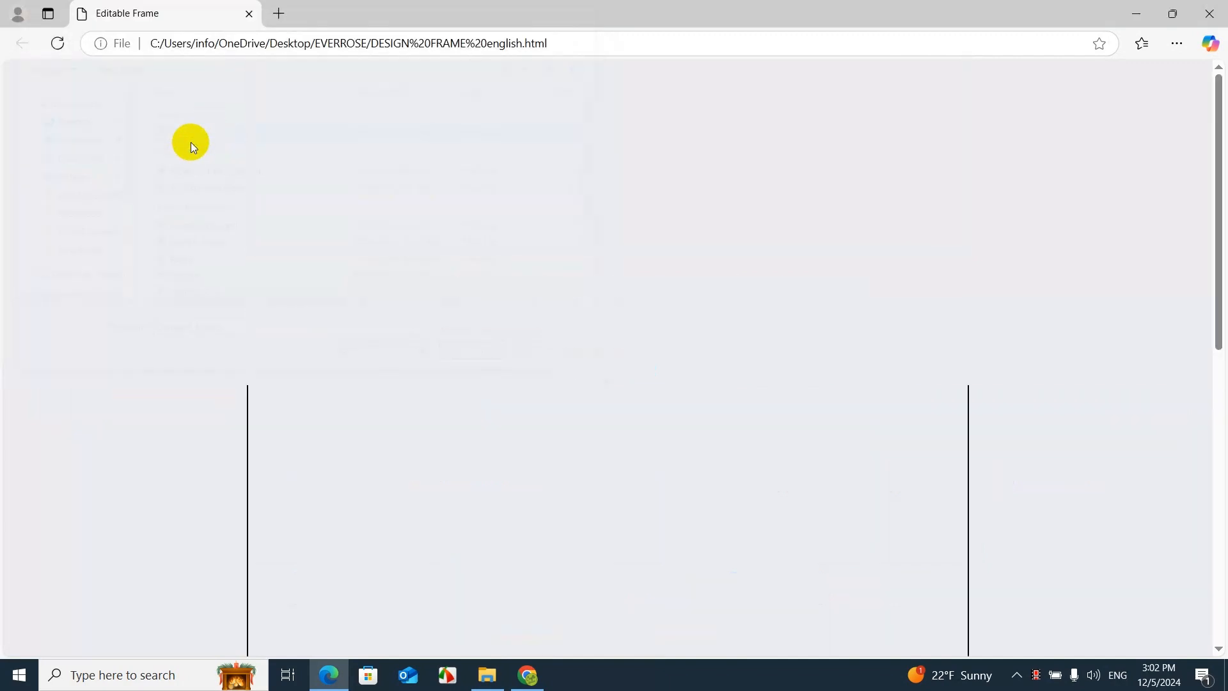
# Enlarge the DESIGN FRAME logo to about 420 × 436 px and centre it in the upper part of the frame
pyautogui.moveTo(274, 220); pyautogui.dragTo(363, 262)
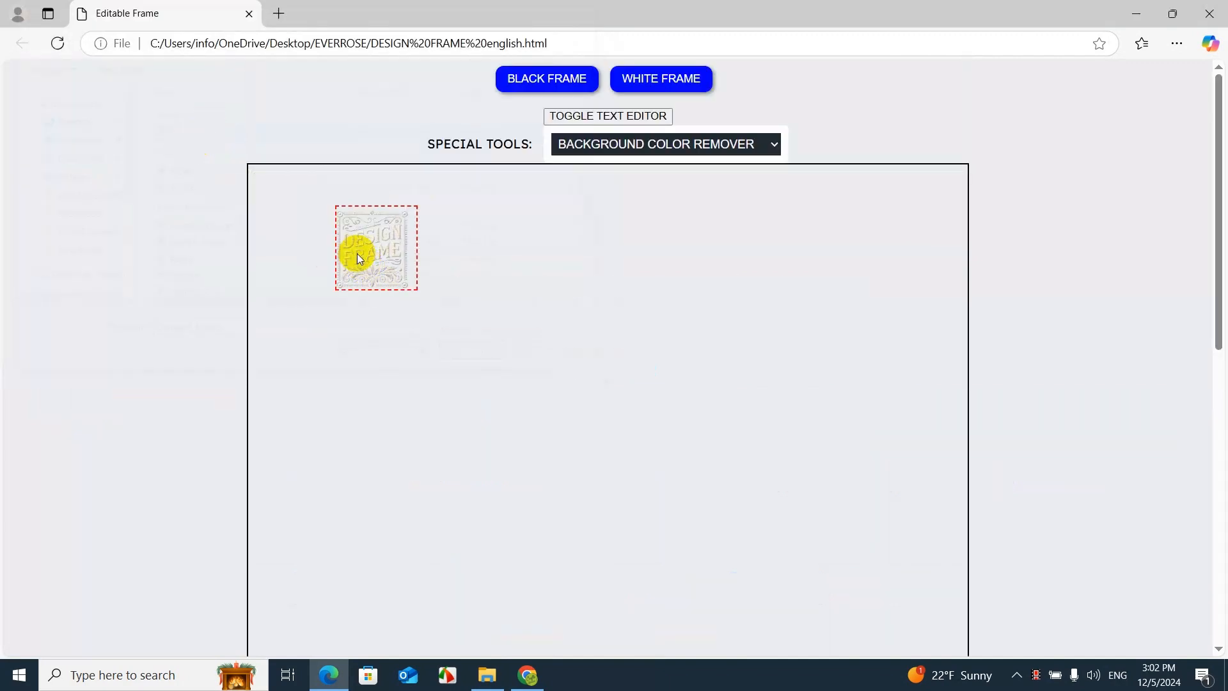
pyautogui.click(356, 251)
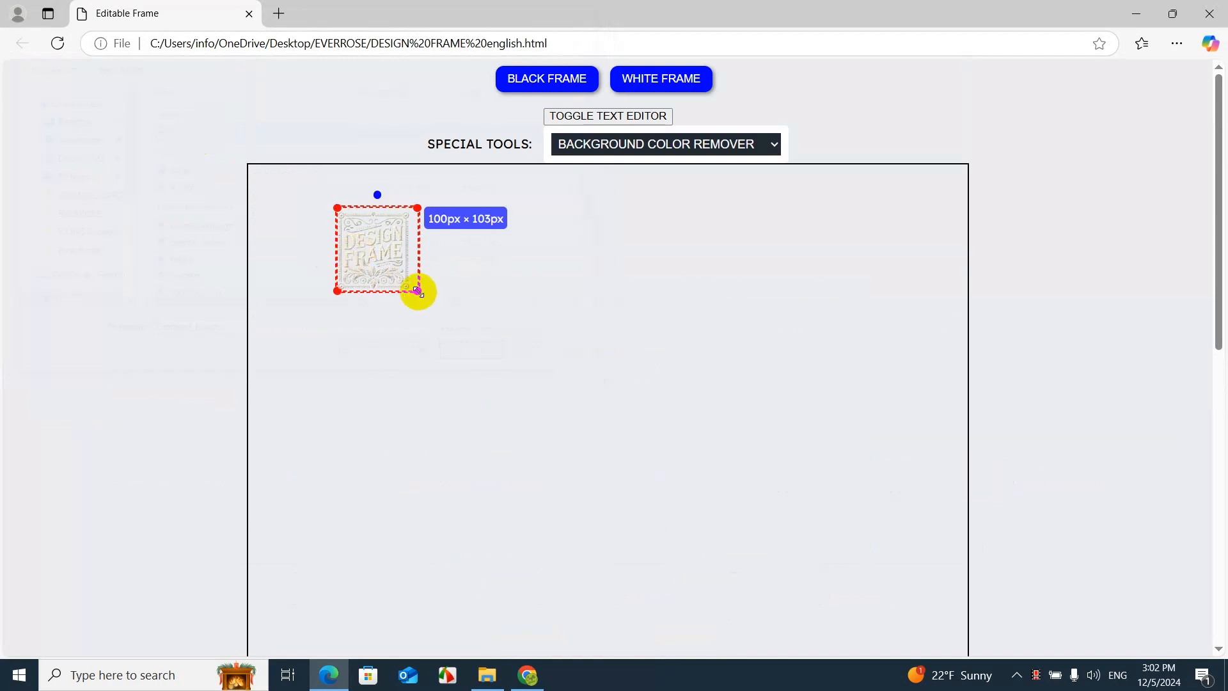
pyautogui.moveTo(417, 291); pyautogui.dragTo(672, 480)
pyautogui.moveTo(547, 388); pyautogui.dragTo(612, 386)
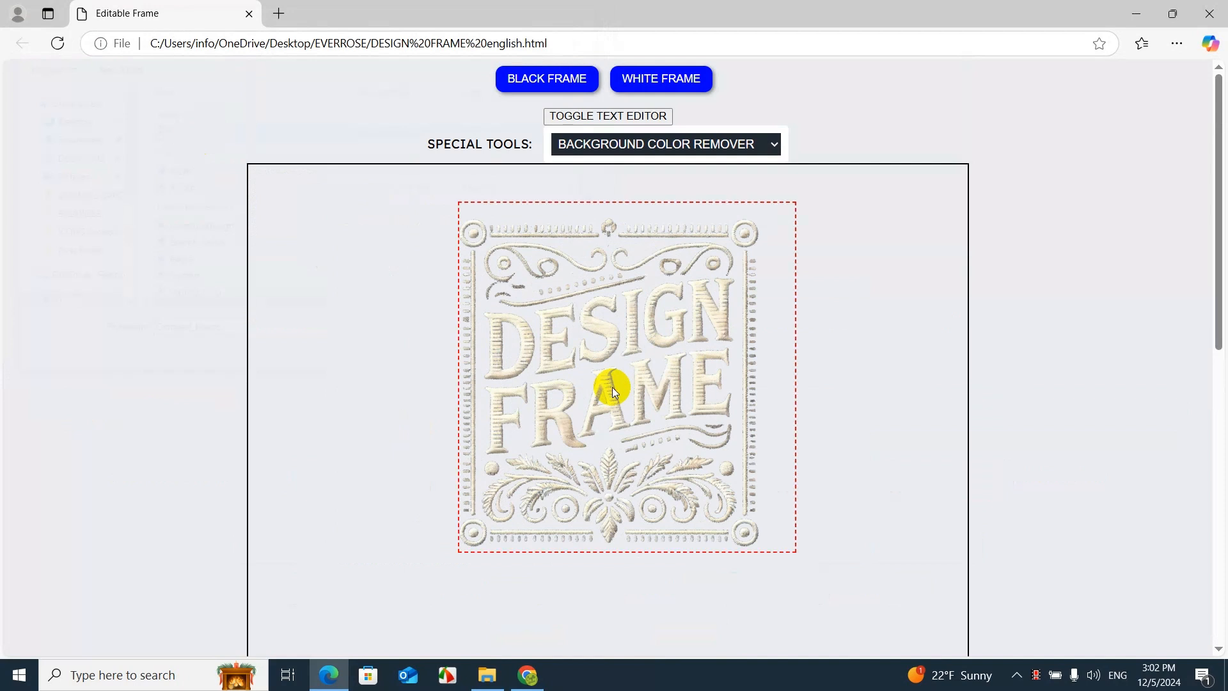
# Preview the logo on a black frame, shift it slightly down and switch the frame to white
pyautogui.click(527, 76)
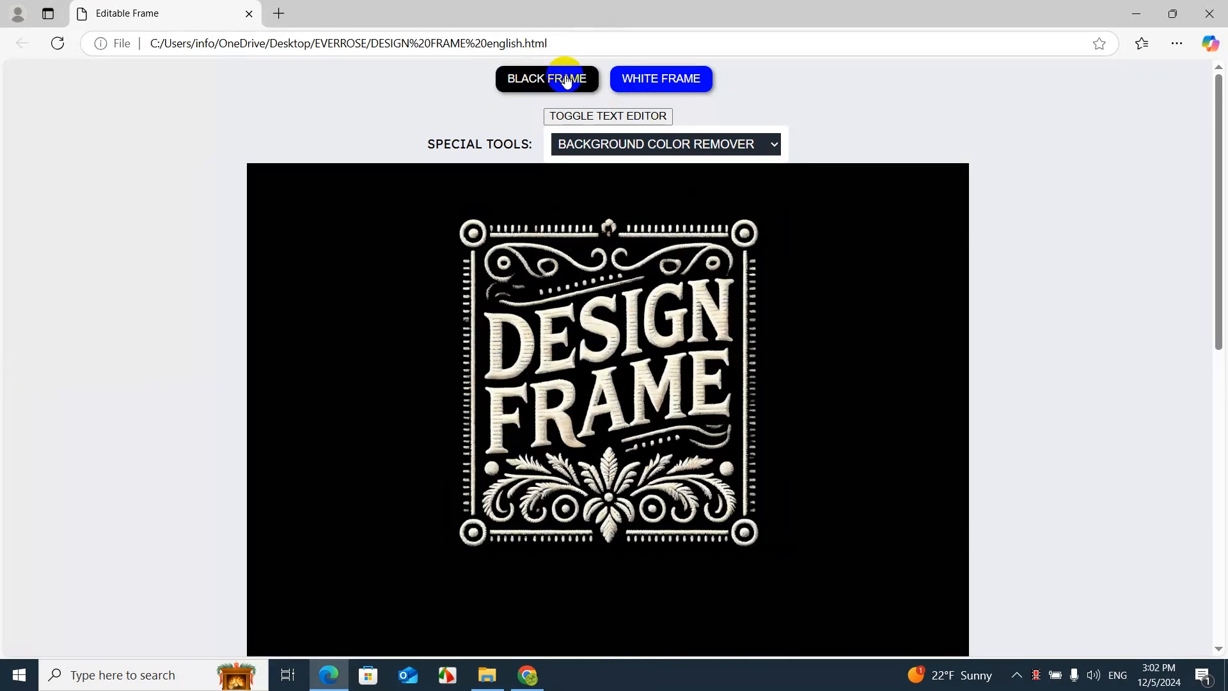
pyautogui.moveTo(605, 391)
pyautogui.mouseDown()
pyautogui.moveTo(214, 371)
pyautogui.moveTo(512, 361)
pyautogui.moveTo(598, 412)
pyautogui.mouseUp()
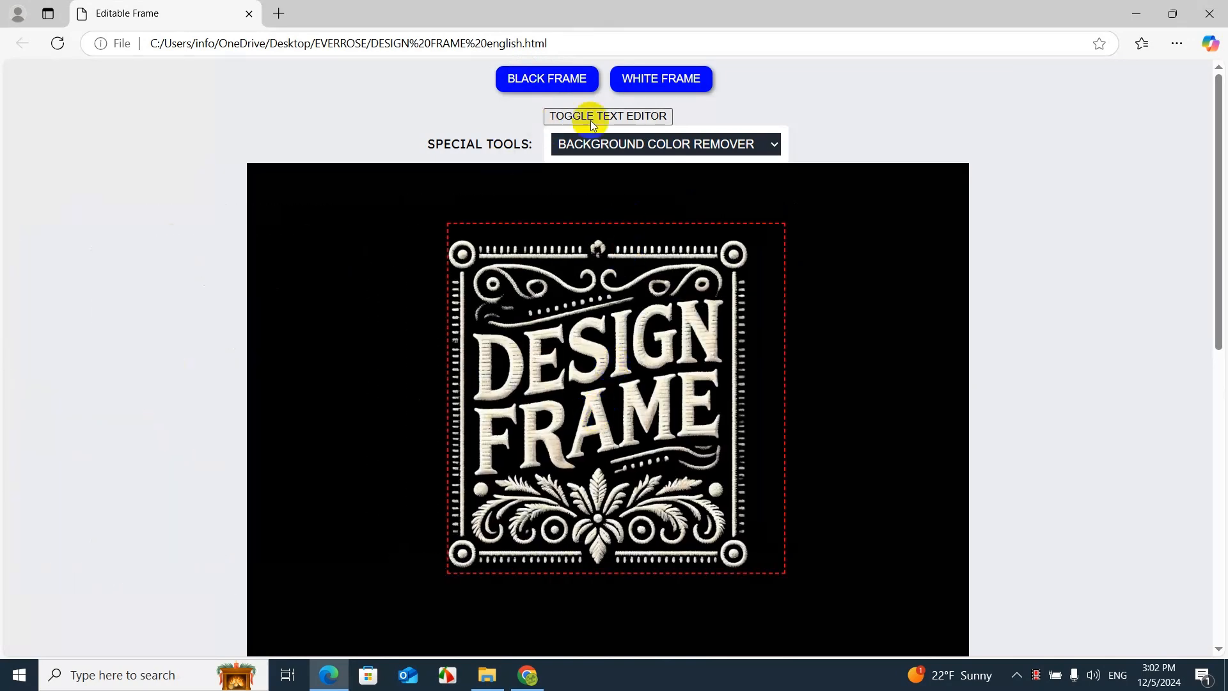
pyautogui.click(693, 86)
# Add the A BLACK TSHIRT image from the desktop's New folder to the frame
pyautogui.scroll(-9, 1069, 219)
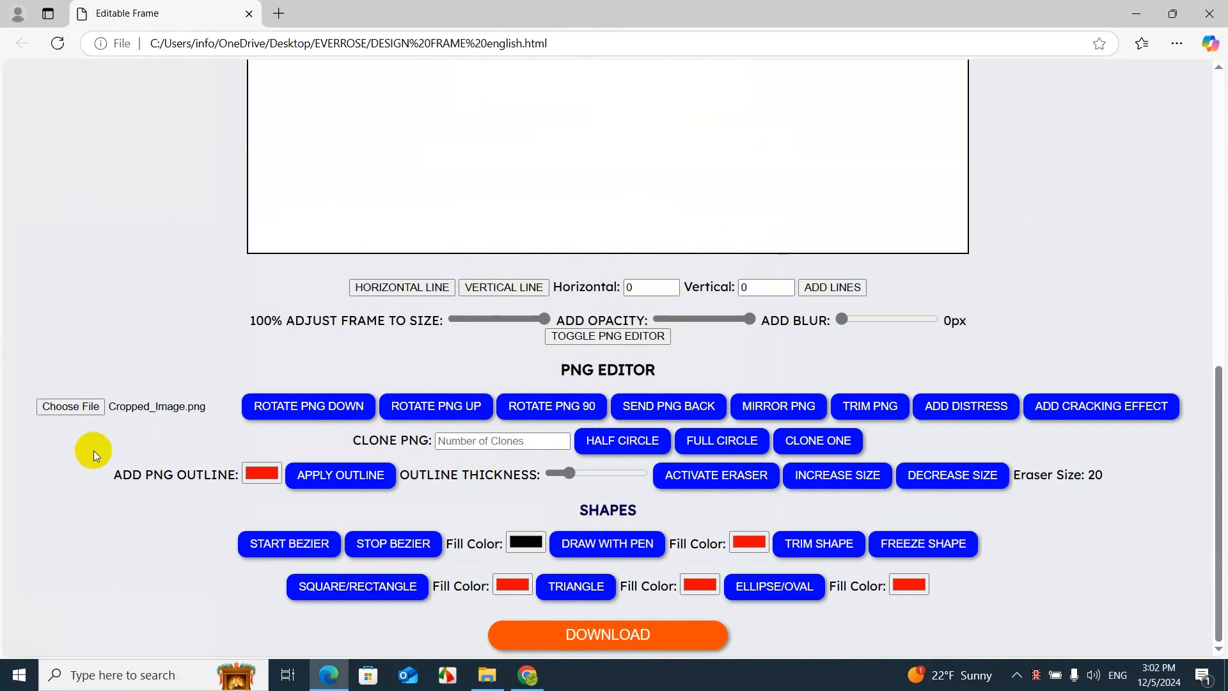
pyautogui.click(85, 408)
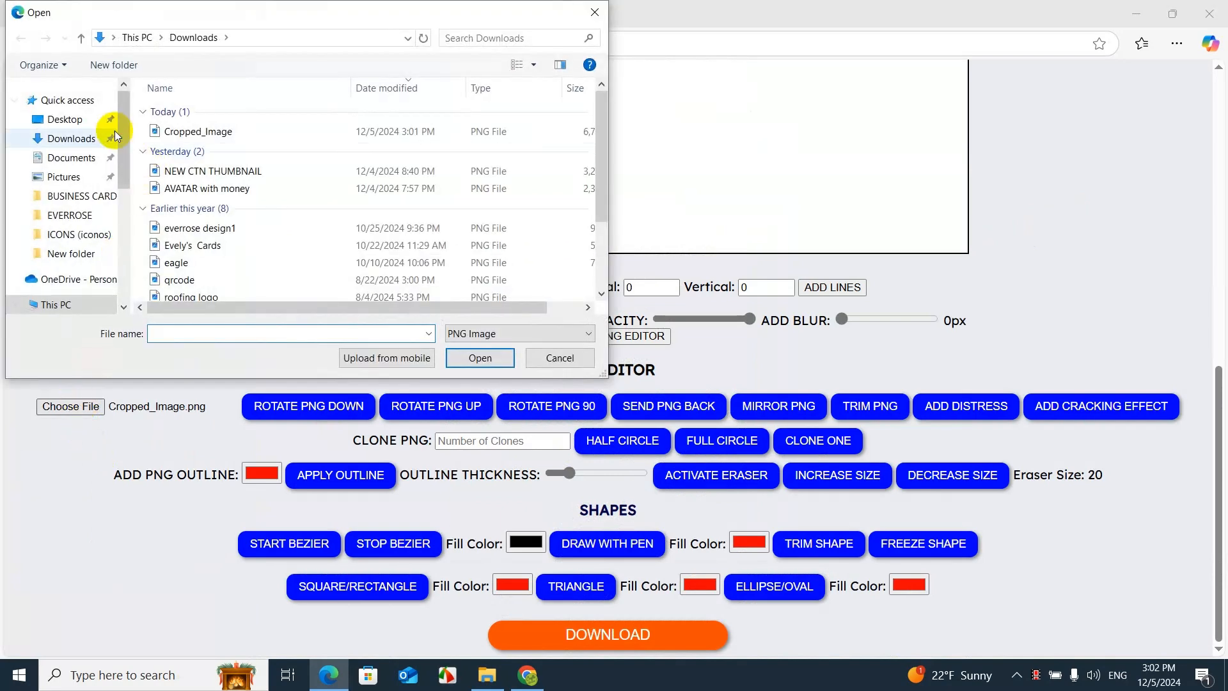
pyautogui.click(77, 118)
pyautogui.doubleClick(275, 128)
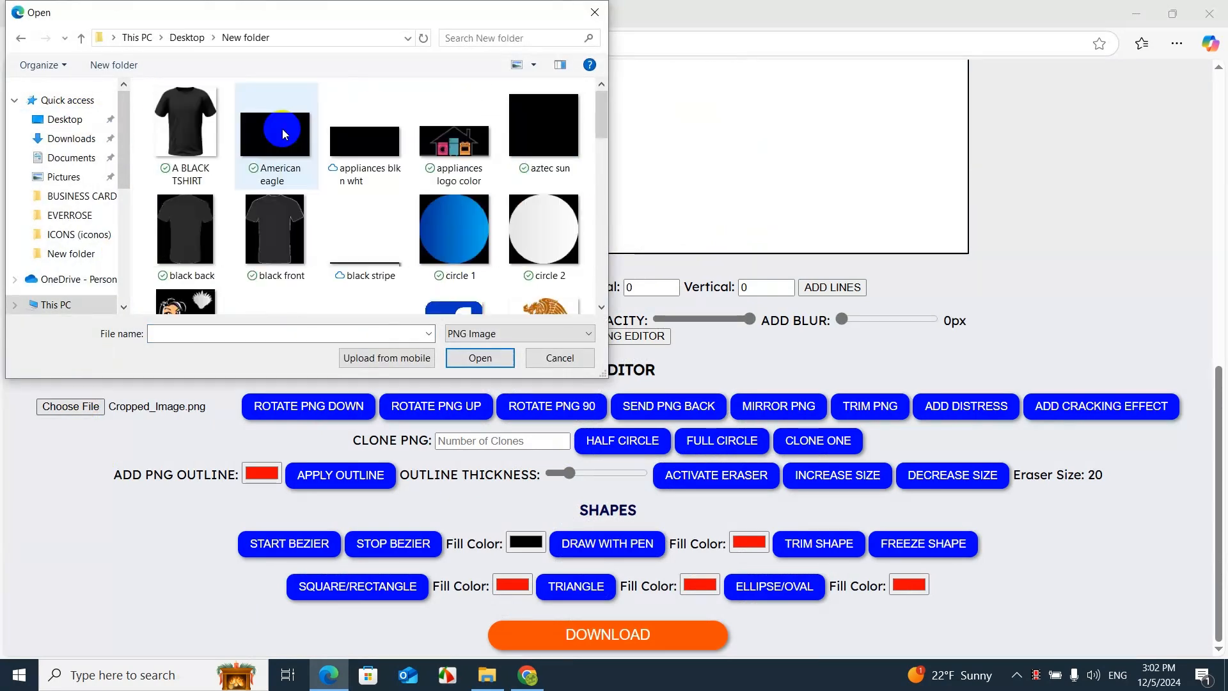
pyautogui.doubleClick(184, 147)
pyautogui.scroll(10, 306, 195)
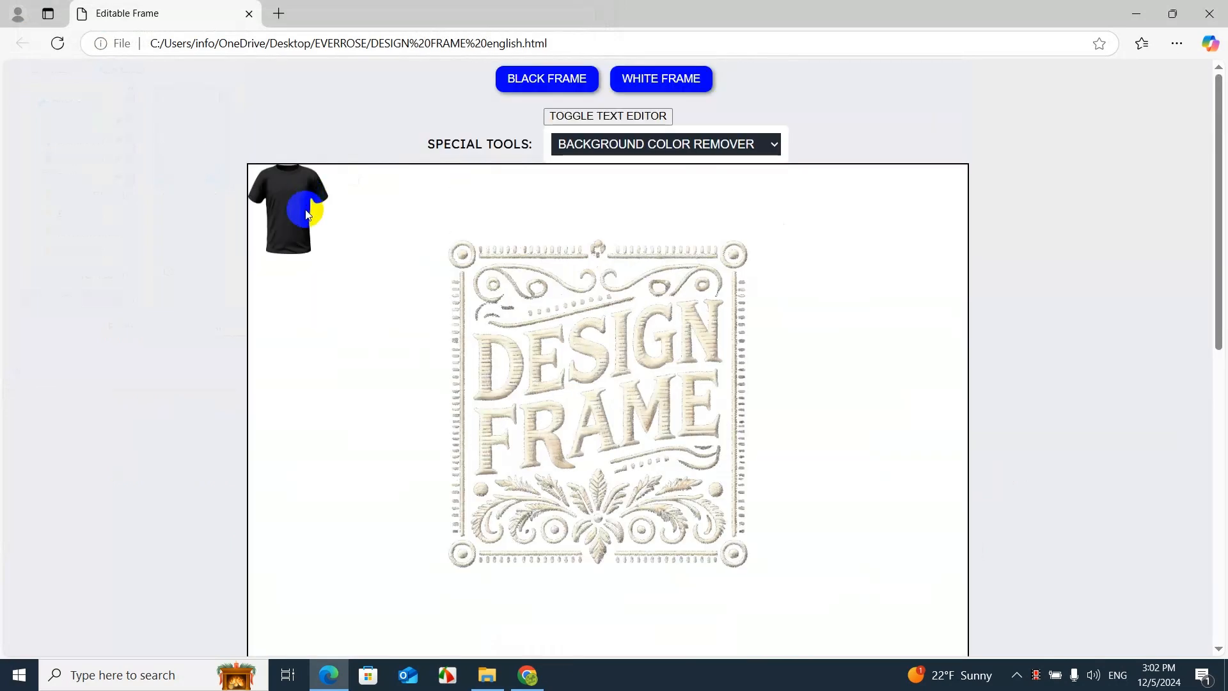
# Enlarge the black T-shirt to most of the frame's width and centre it in the frame
pyautogui.click(307, 215)
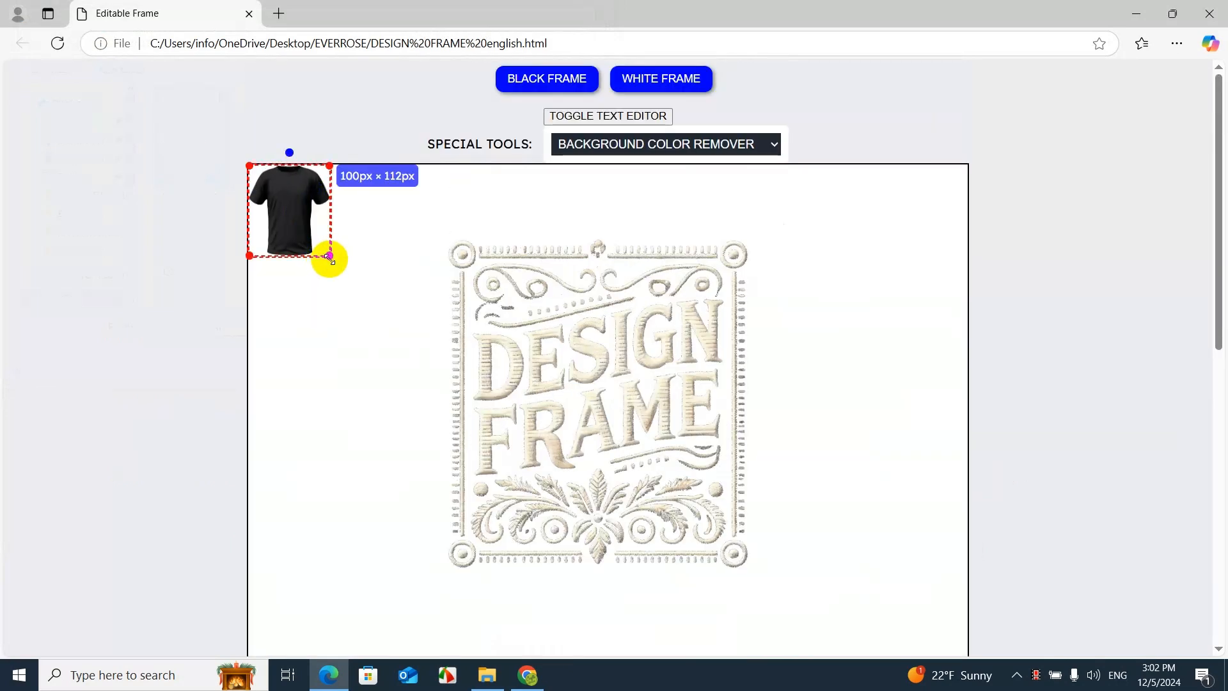
pyautogui.moveTo(327, 257); pyautogui.dragTo(719, 578)
pyautogui.click(682, 561)
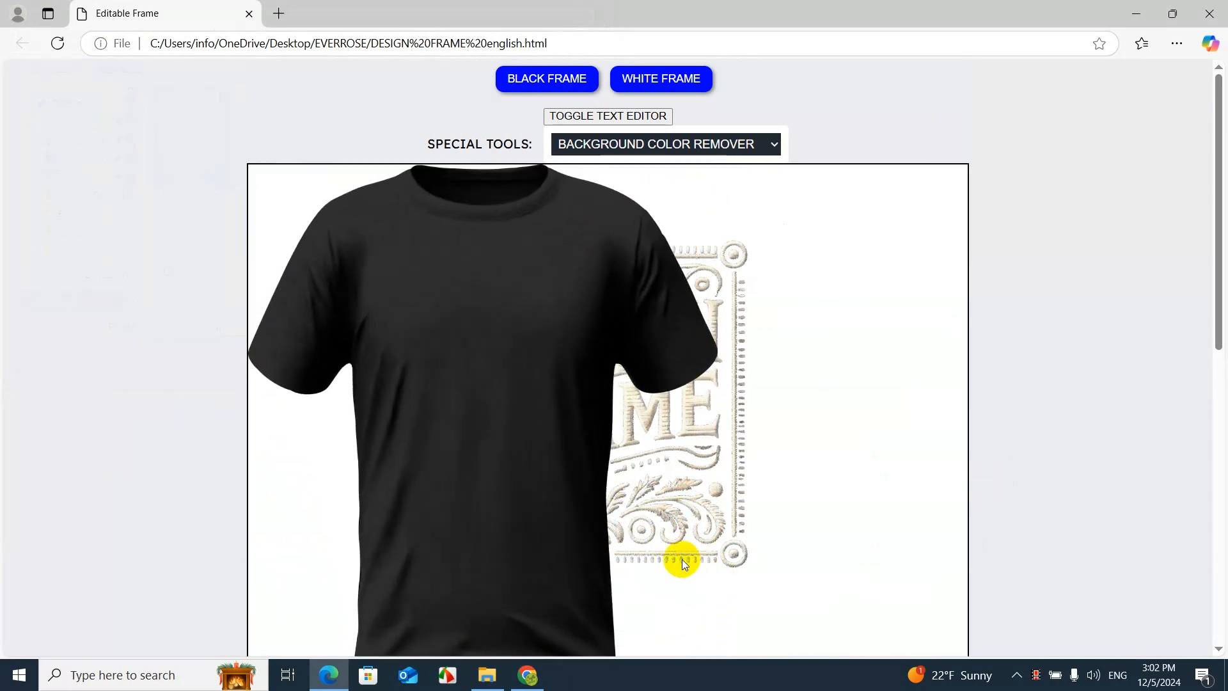
pyautogui.moveTo(463, 435); pyautogui.dragTo(577, 445)
pyautogui.scroll(-6, 523, 362)
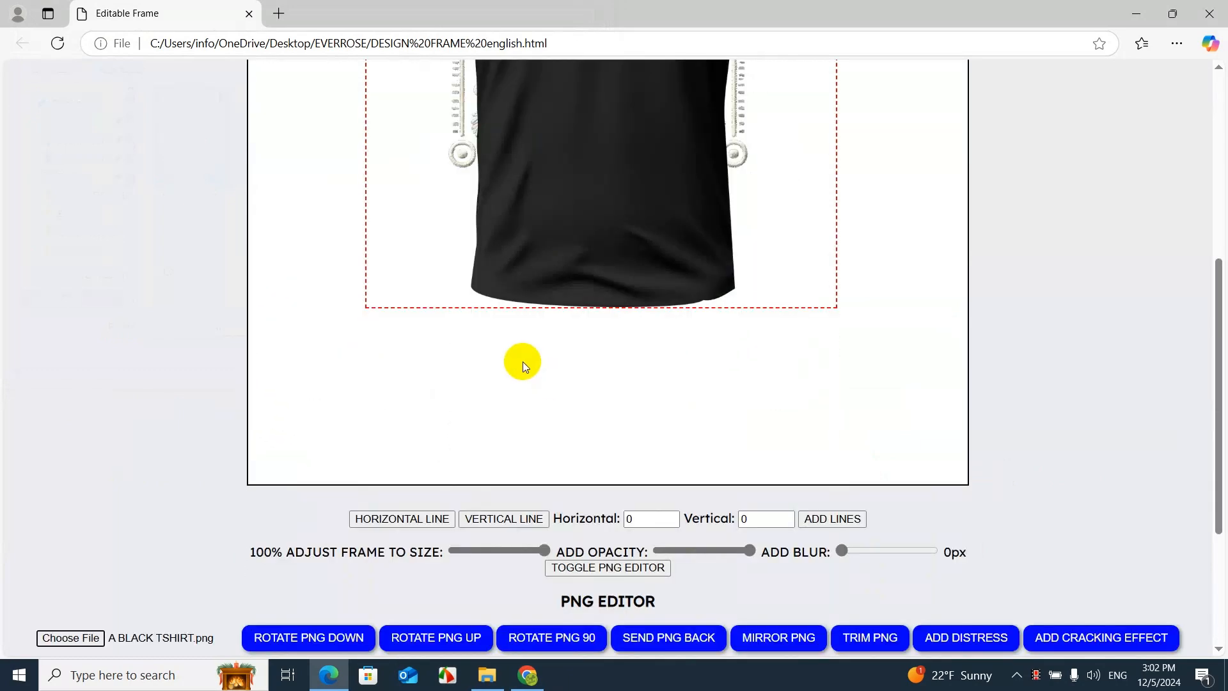
pyautogui.click(661, 250)
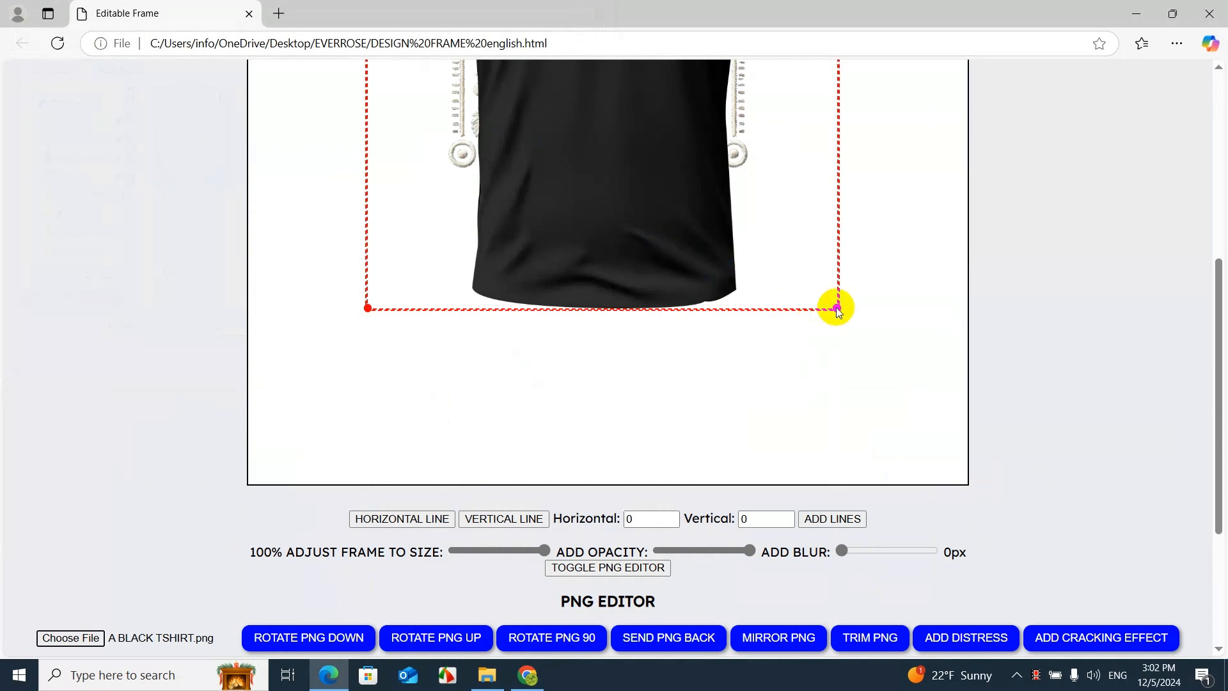
pyautogui.moveTo(838, 309); pyautogui.dragTo(664, 369)
# Send the black T-shirt behind the DESIGN FRAME logo
pyautogui.scroll(-4, 531, 424)
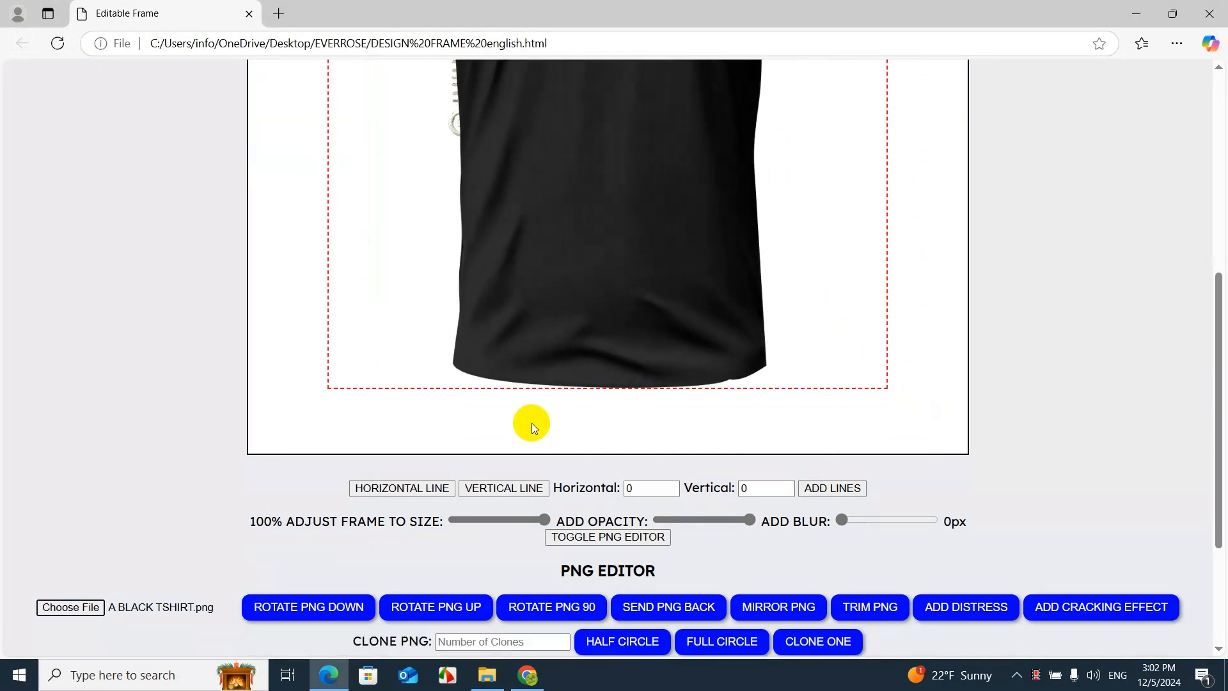
pyautogui.click(651, 410)
pyautogui.scroll(8, 625, 396)
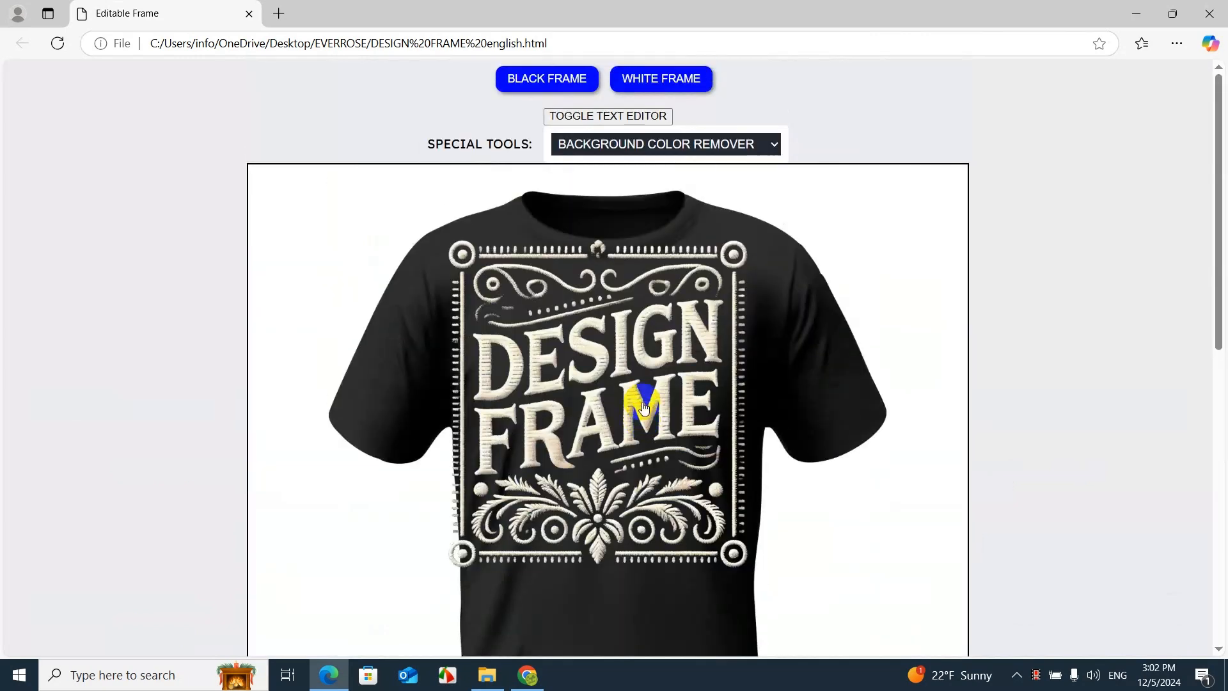
# Shrink the logo to fit within the shirt's torso, centre it on the chest and deselect it
pyautogui.moveTo(592, 344); pyautogui.dragTo(614, 366)
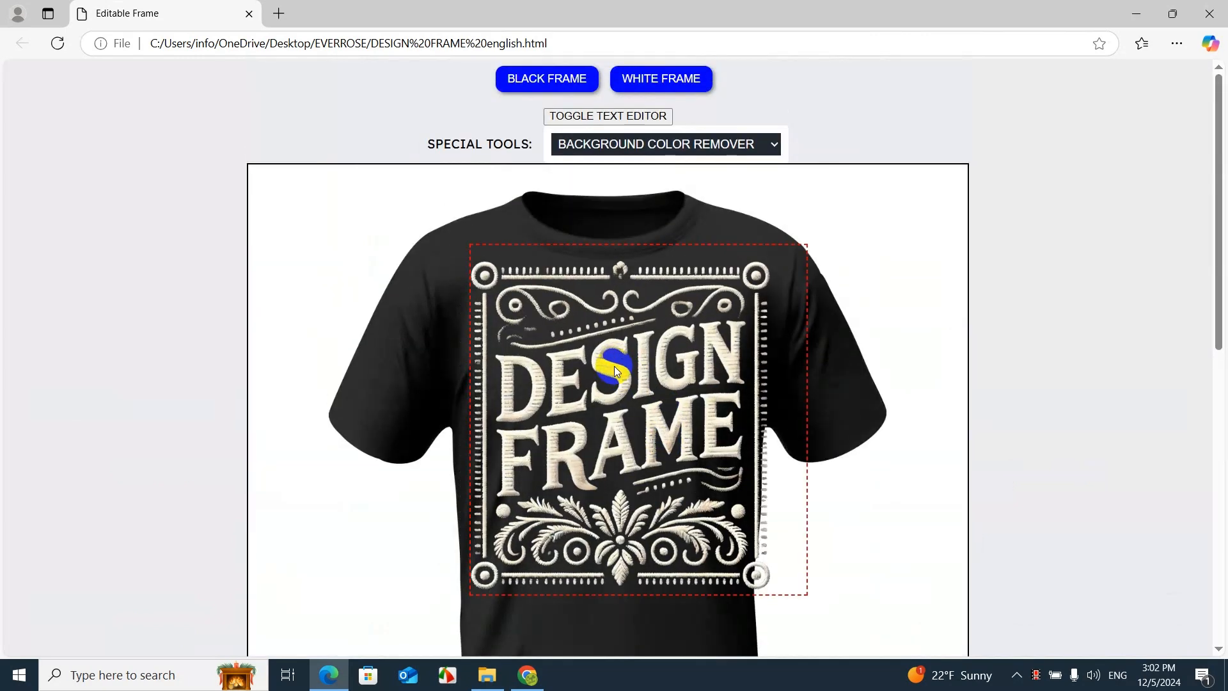
pyautogui.doubleClick(609, 367)
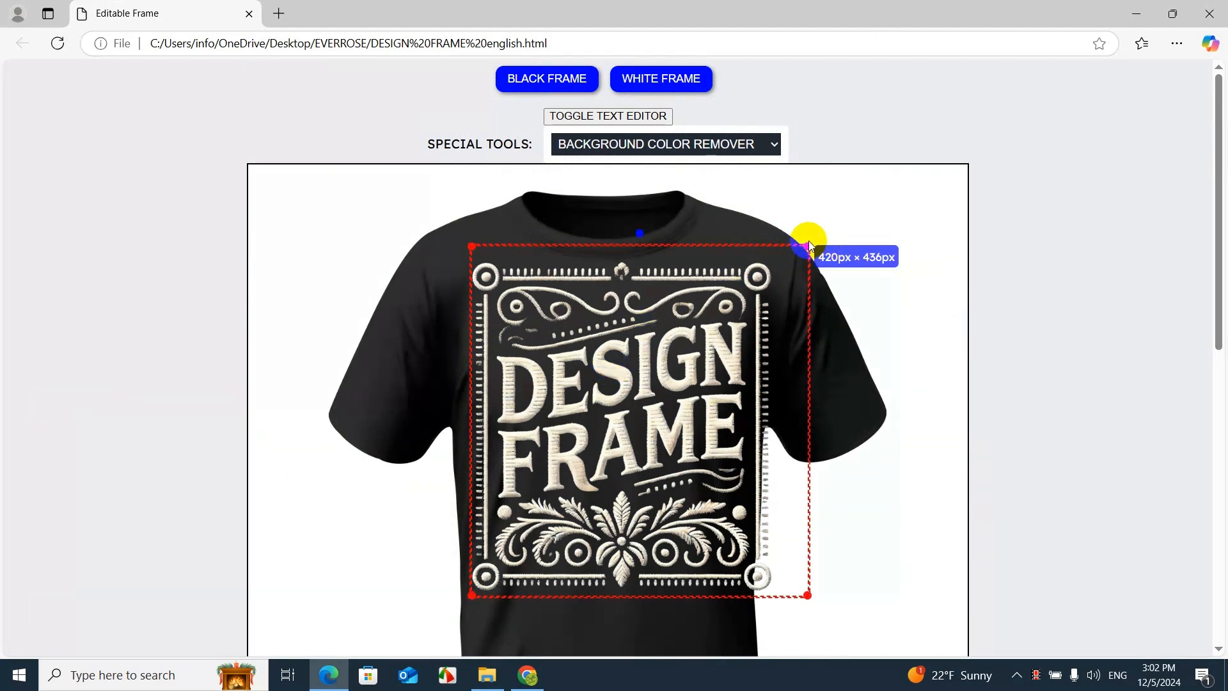
pyautogui.moveTo(809, 246); pyautogui.dragTo(708, 319)
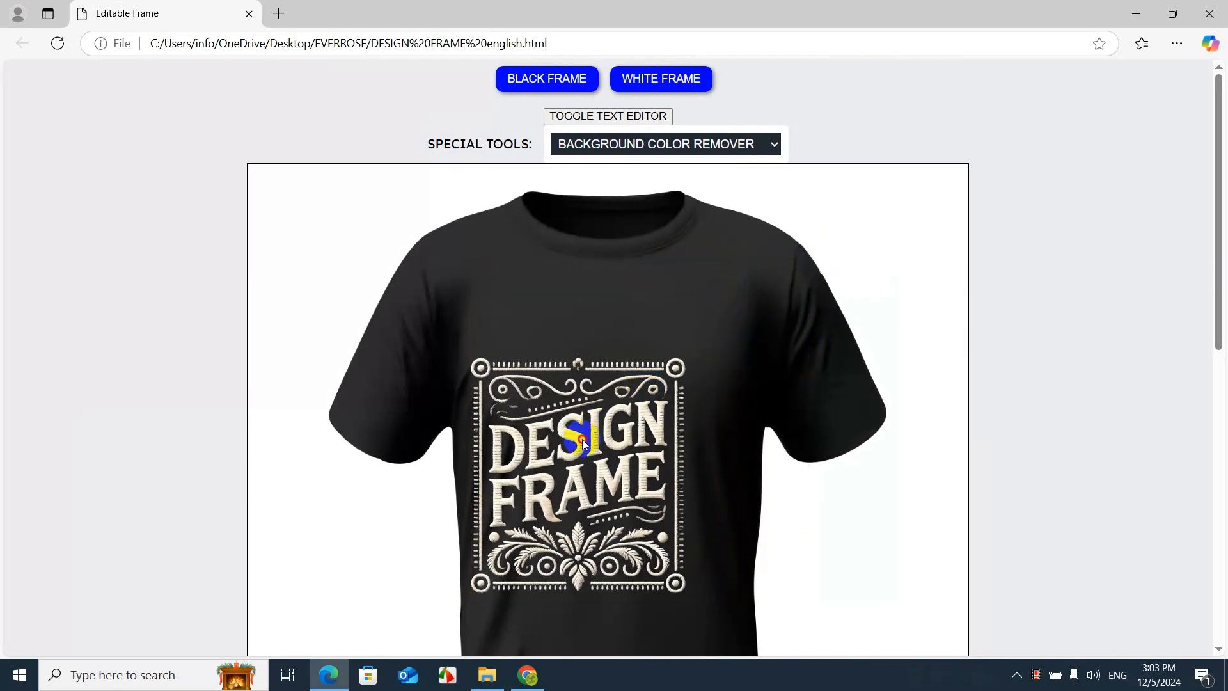
pyautogui.moveTo(583, 443); pyautogui.dragTo(617, 387)
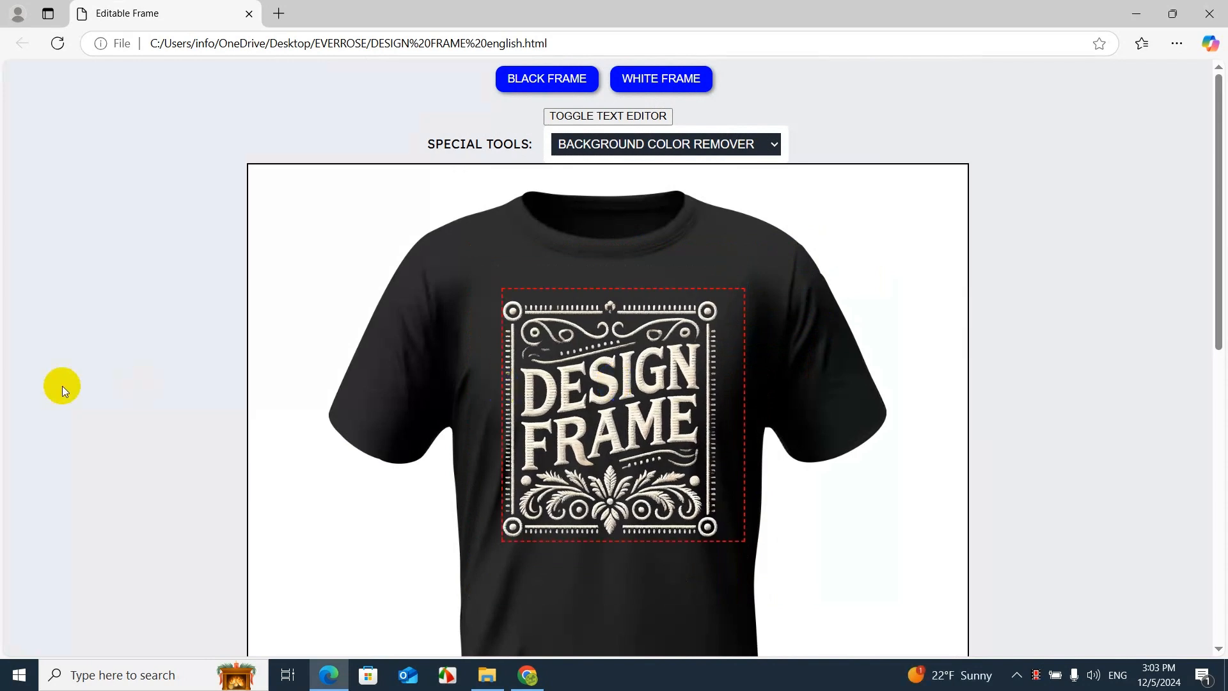
pyautogui.click(104, 364)
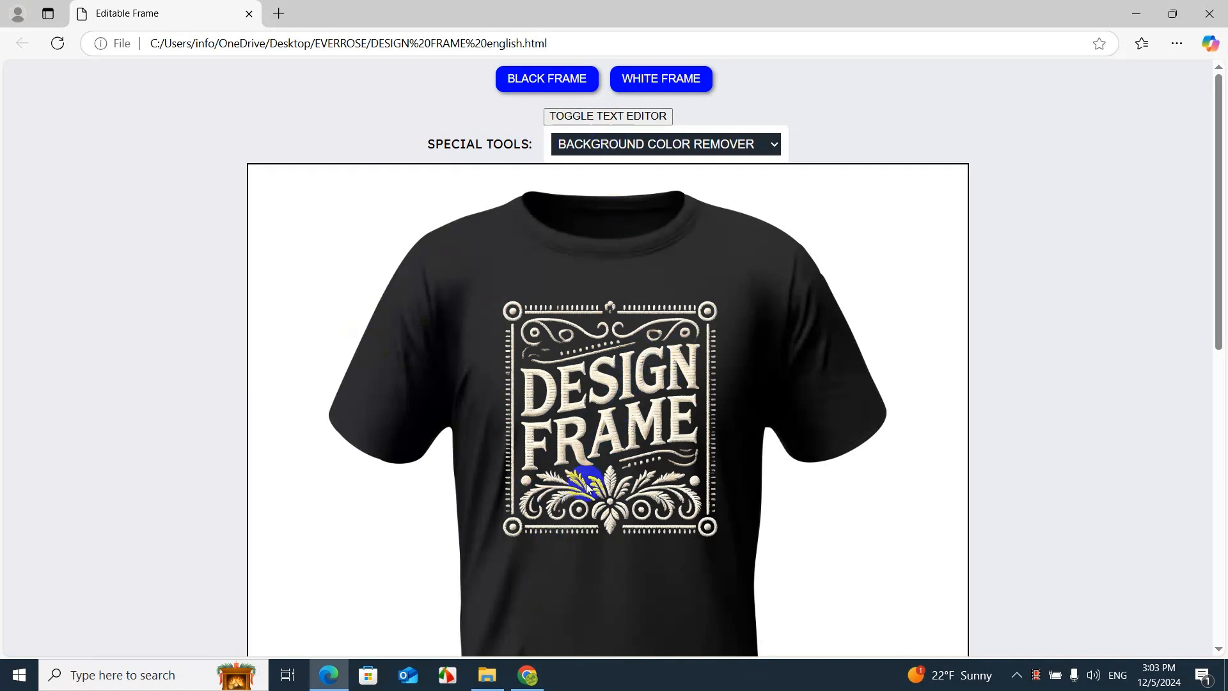
# Clone the logo once and place the copy outside the frame, beside its left edge
pyautogui.click(603, 387)
pyautogui.scroll(-10, 607, 391)
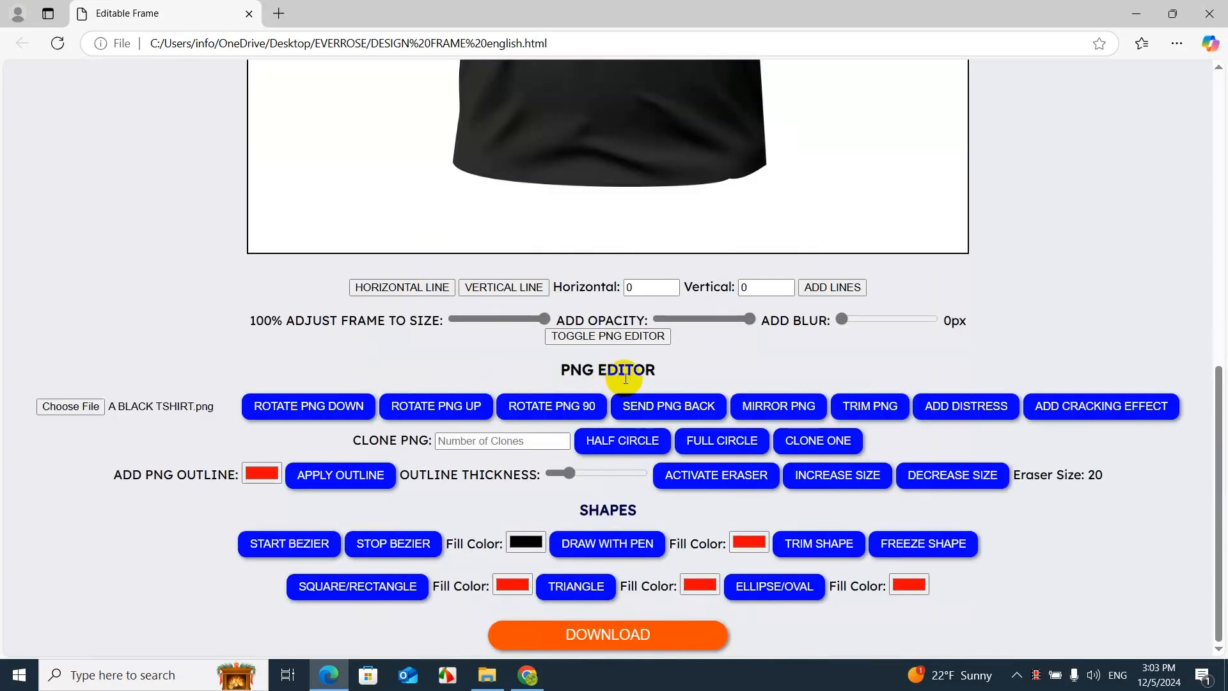
pyautogui.click(822, 455)
pyautogui.scroll(10, 812, 448)
pyautogui.moveTo(631, 246); pyautogui.dragTo(118, 325)
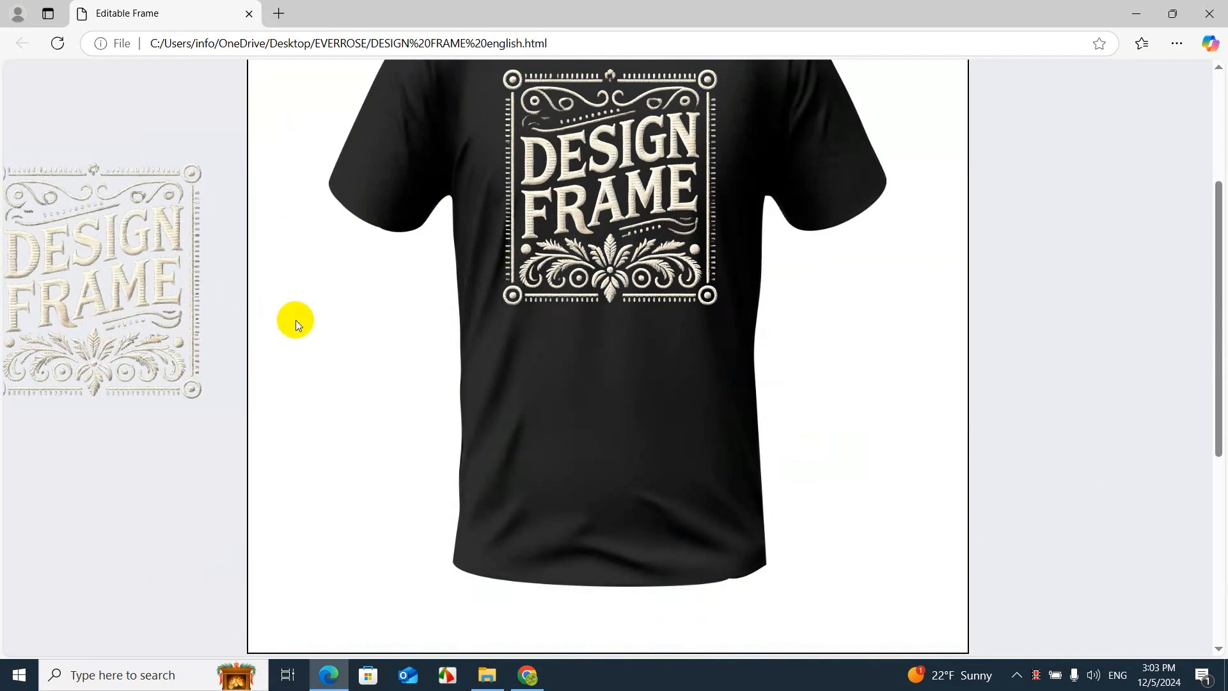
pyautogui.scroll(3, 296, 319)
# Recolour the logo on the shirt to solid white (RGB 255, 255, 255) with the PNG color setting
pyautogui.click(587, 401)
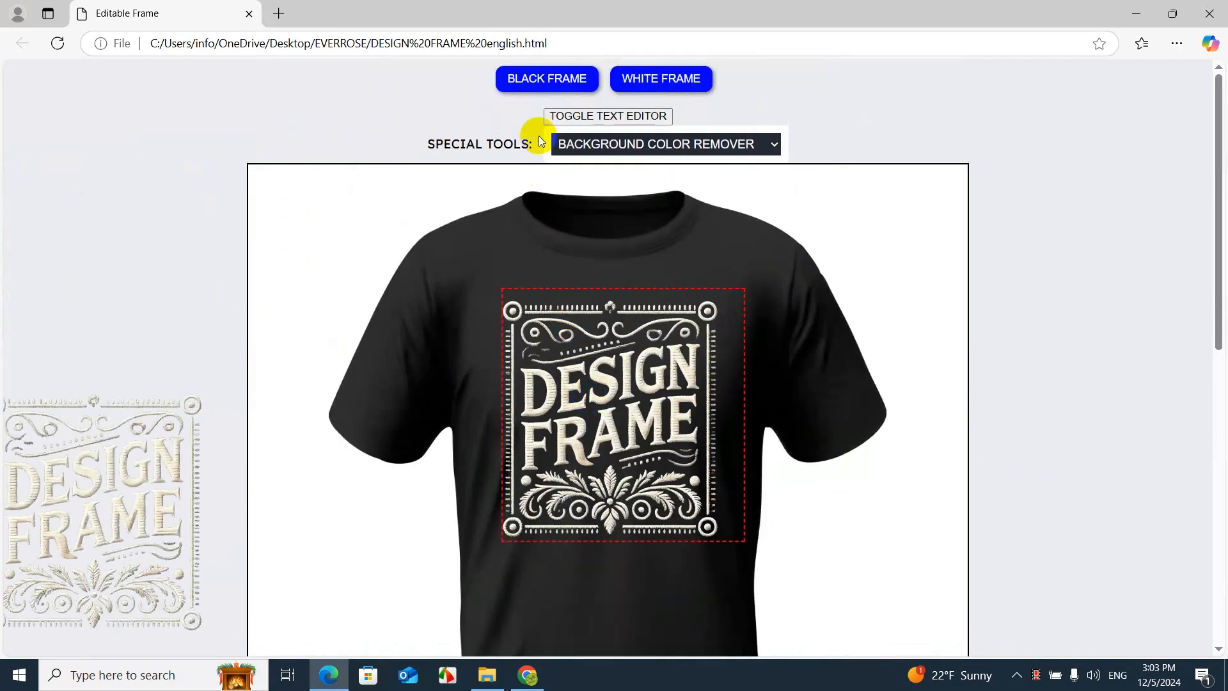
pyautogui.click(567, 115)
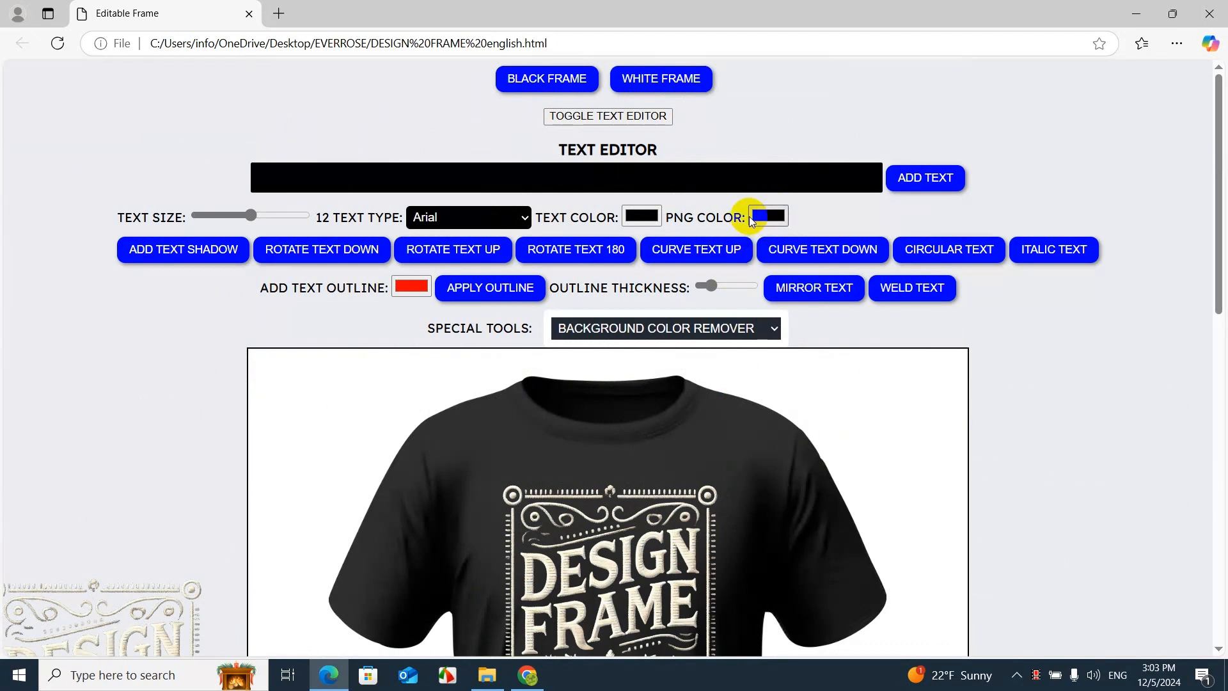
pyautogui.click(755, 217)
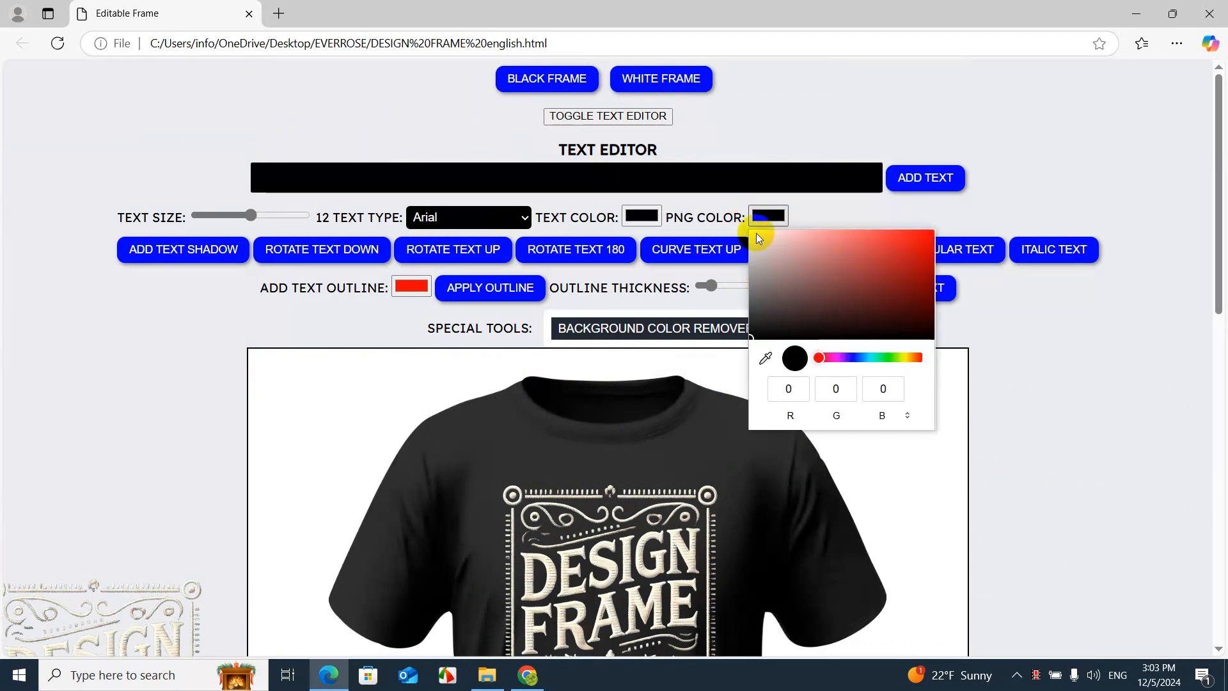
pyautogui.moveTo(755, 235); pyautogui.dragTo(741, 214)
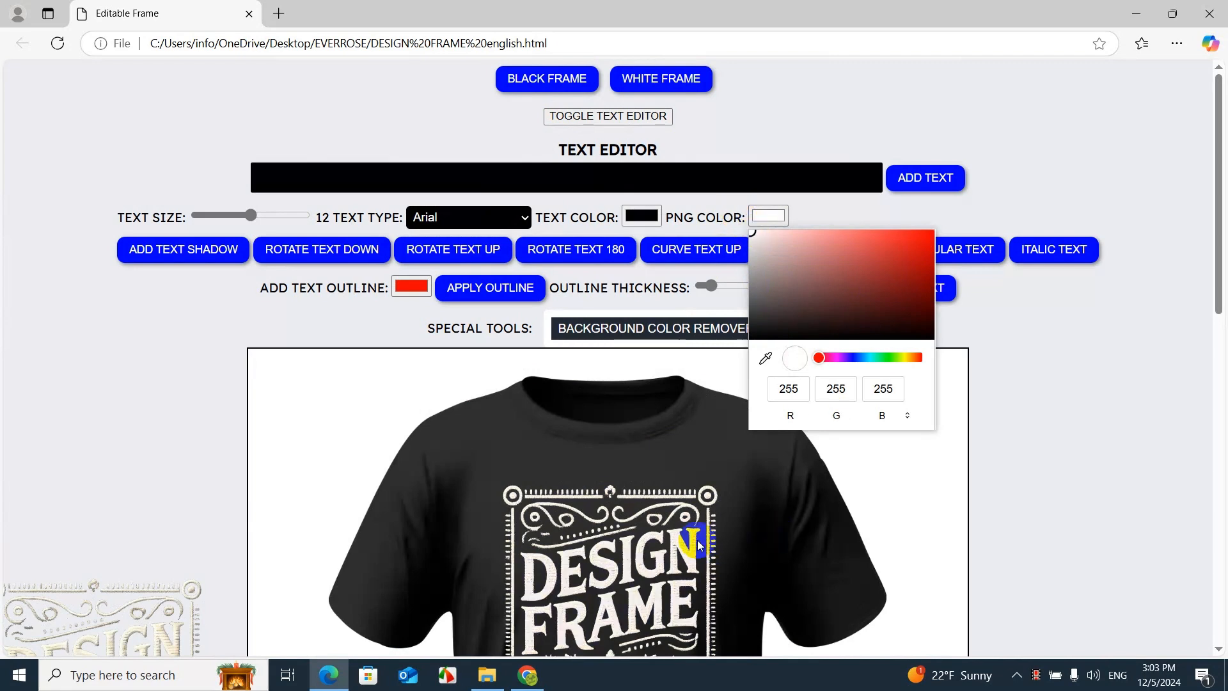
pyautogui.click(1198, 304)
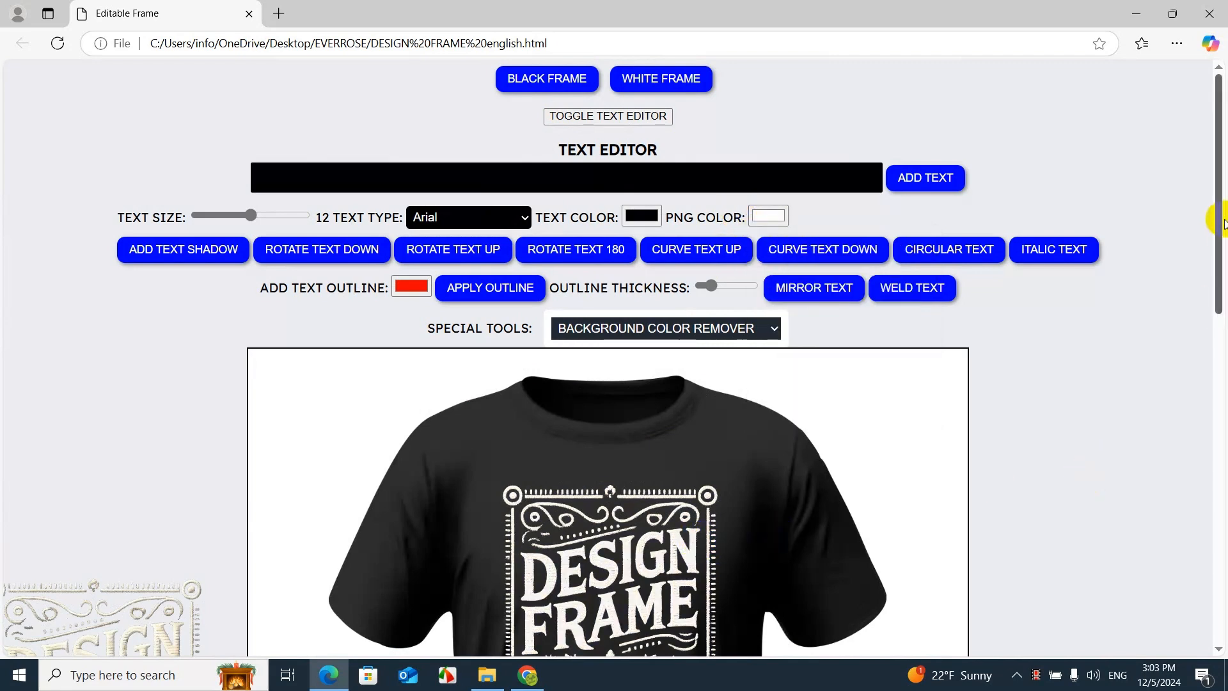
# Add the distress effect to the white logo on the shirt and check how it looks
pyautogui.moveTo(1217, 219); pyautogui.dragTo(1222, 334)
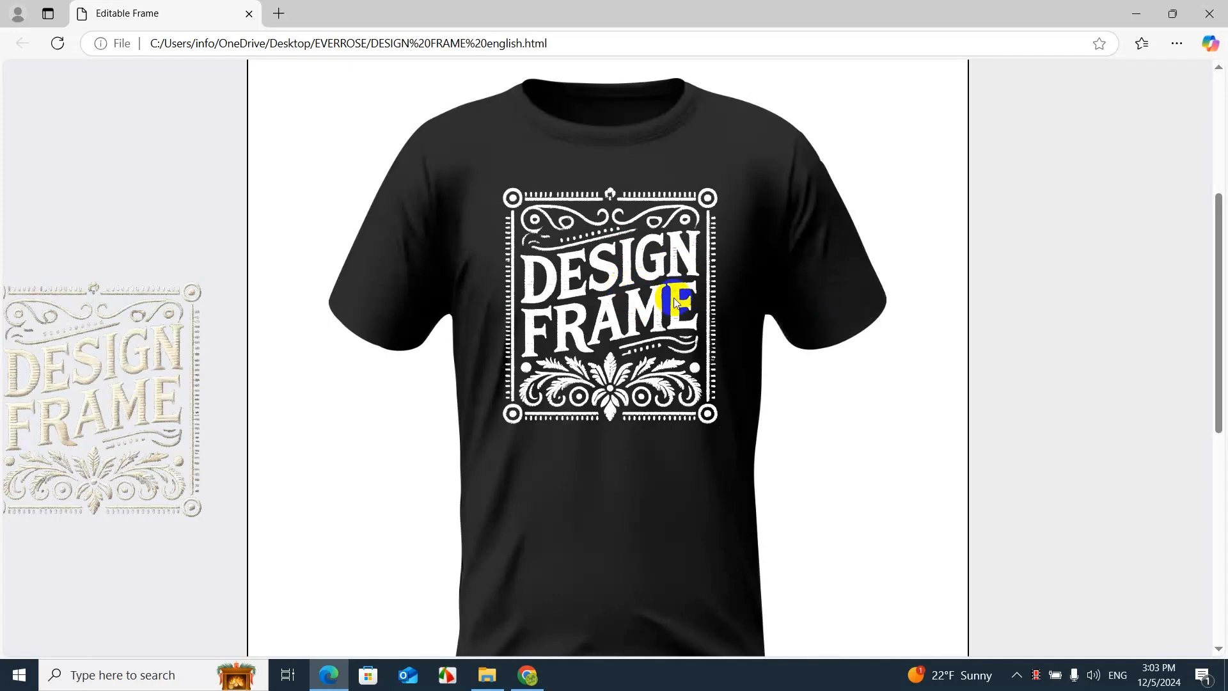
pyautogui.moveTo(1223, 242); pyautogui.dragTo(1223, 358)
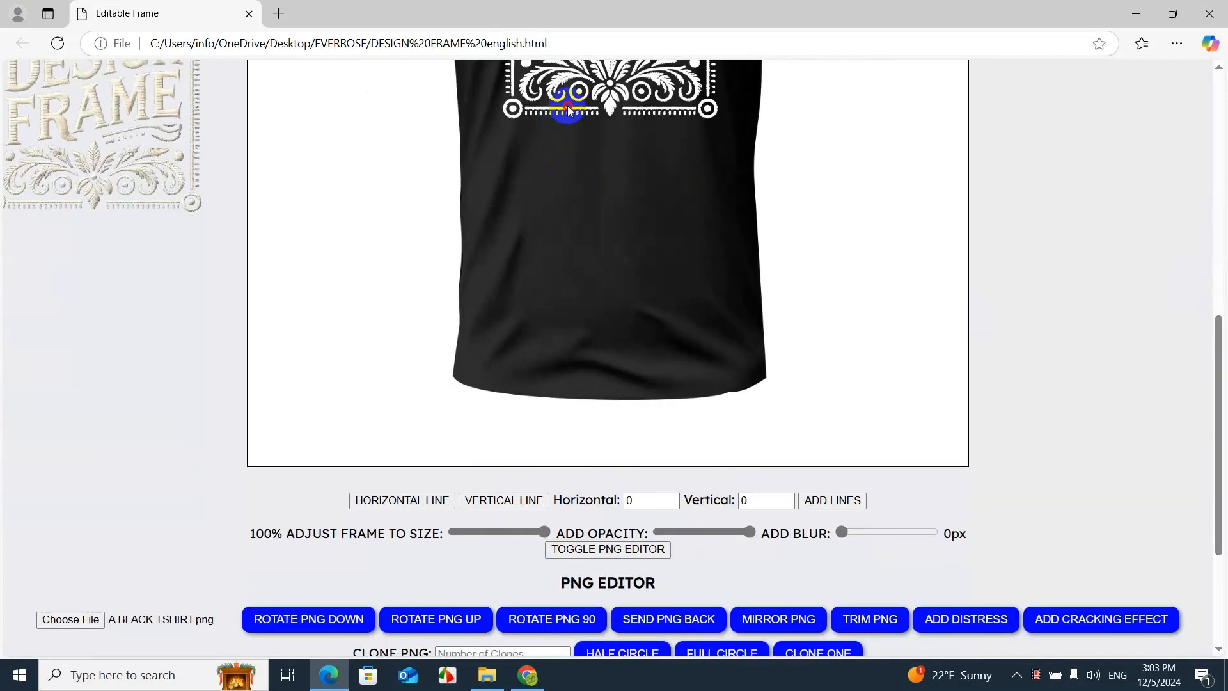
pyautogui.click(946, 619)
pyautogui.scroll(6, 832, 479)
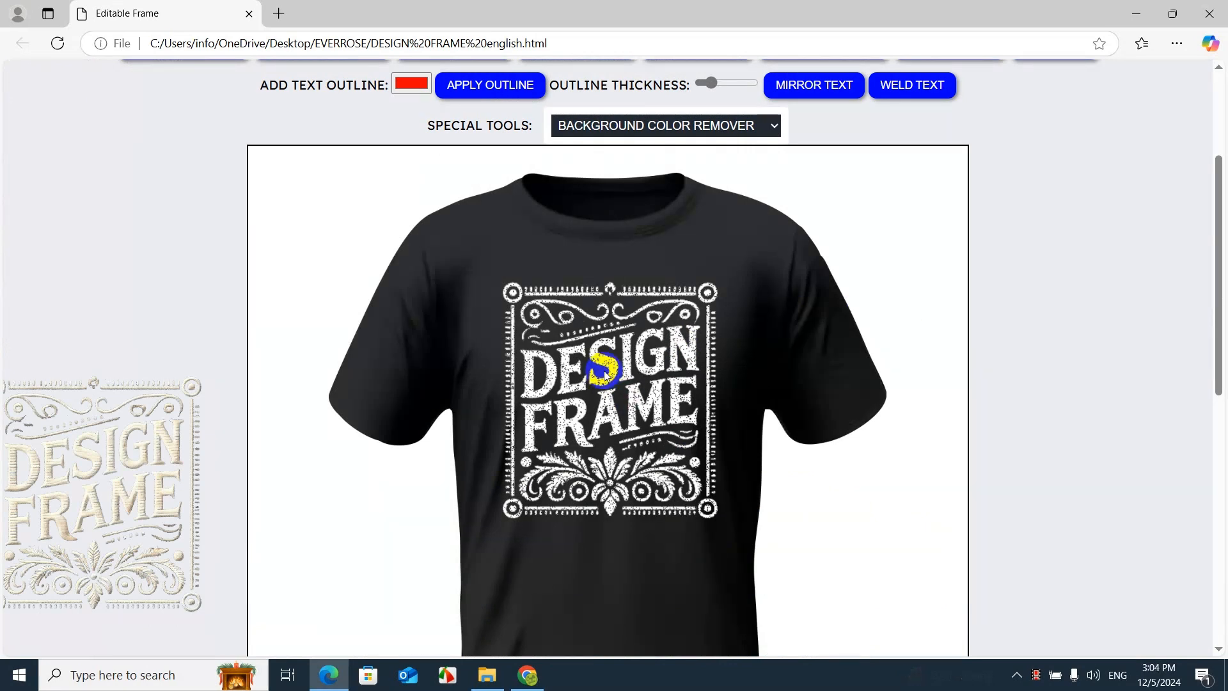
# Recolour the distressed logo on the shirt to yellow (RGB 255, 221, 0) with the PNG color setting and deselect it
pyautogui.scroll(3, 627, 156)
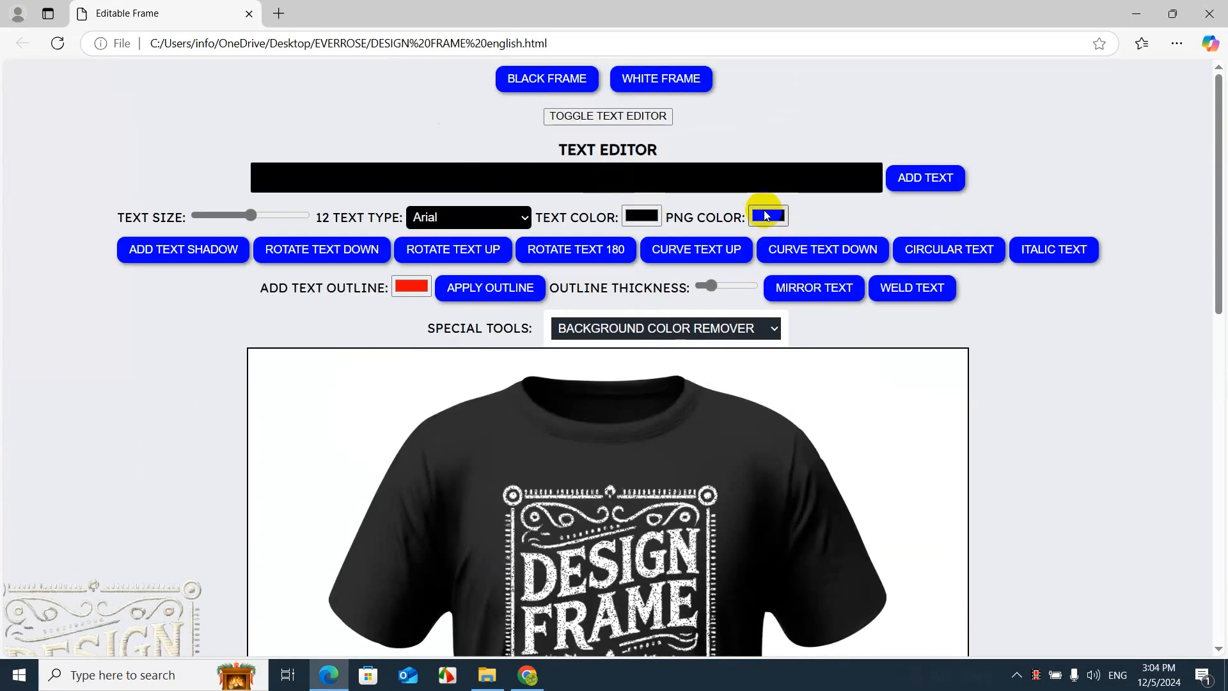
pyautogui.click(605, 538)
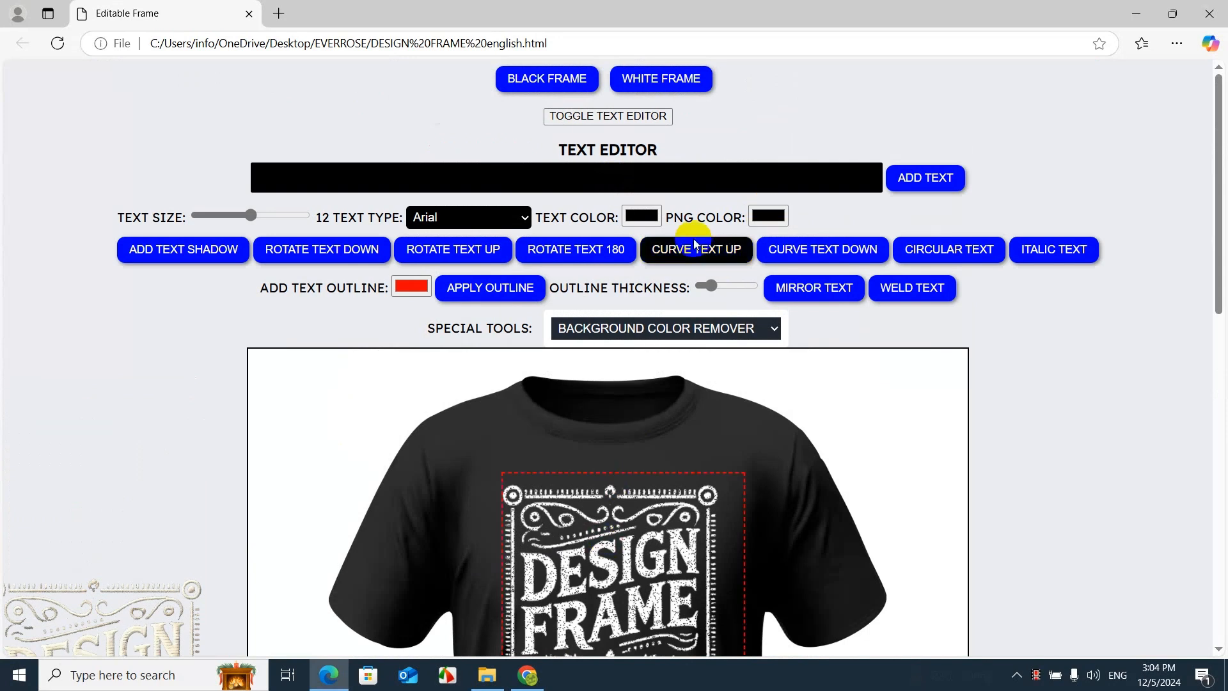
pyautogui.click(768, 216)
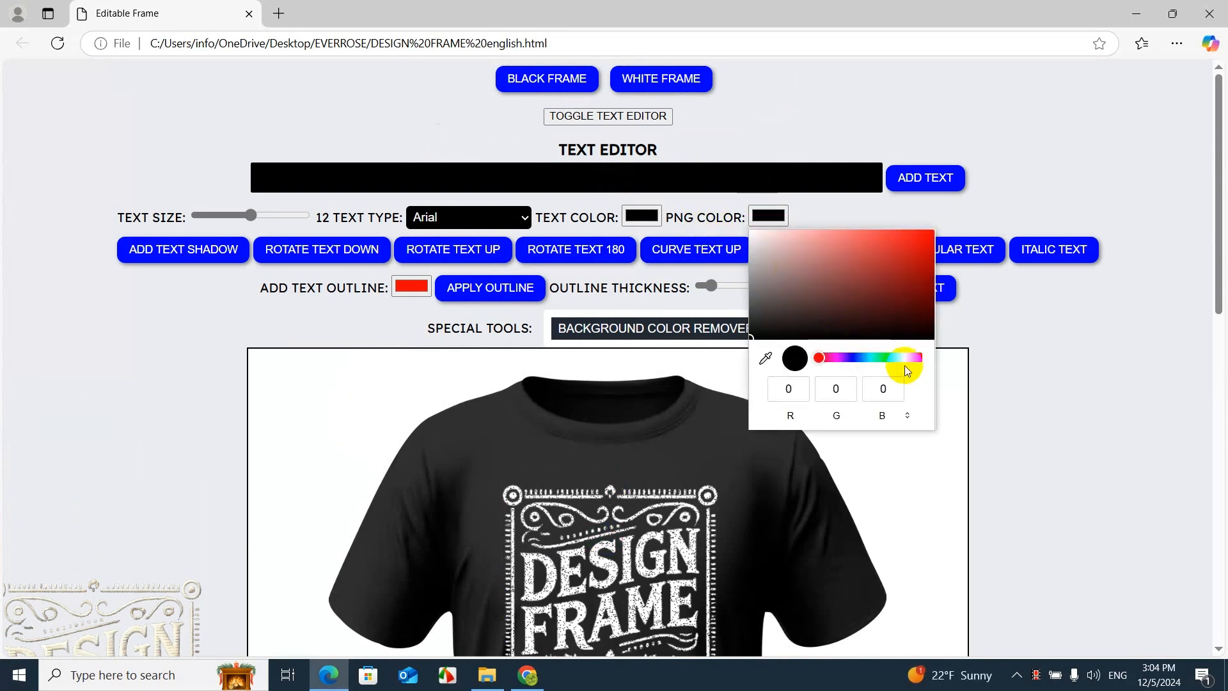
pyautogui.click(906, 358)
pyautogui.moveTo(912, 301); pyautogui.dragTo(930, 229)
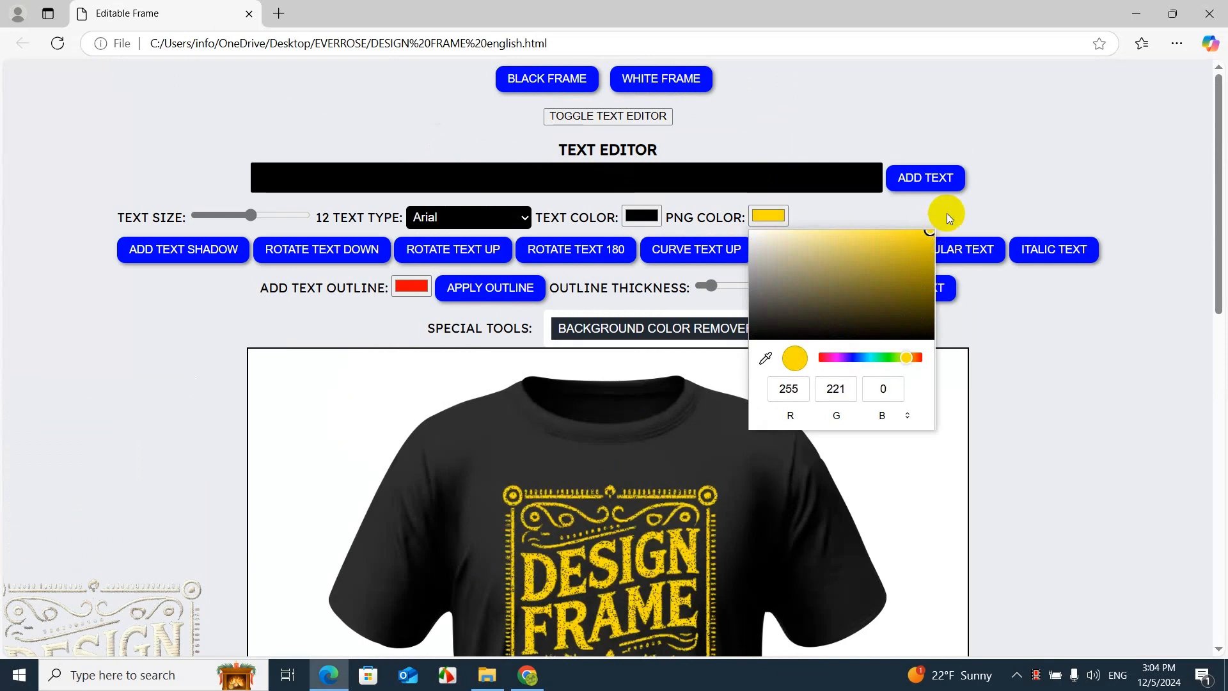
pyautogui.click(1139, 409)
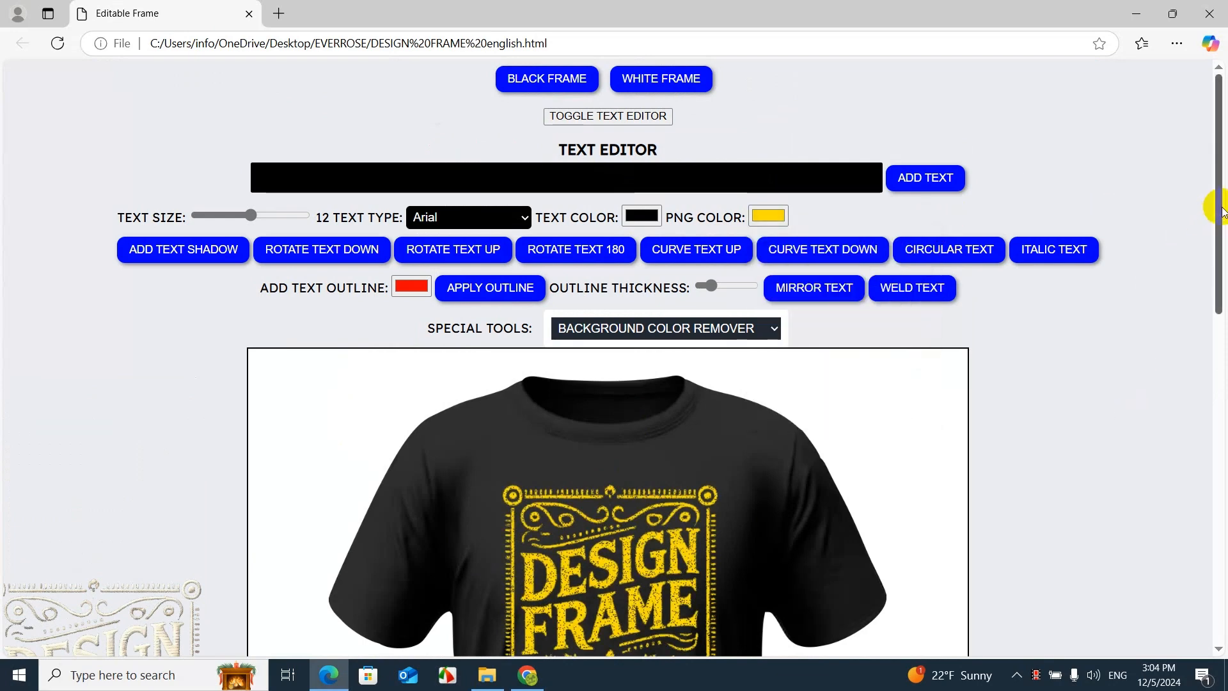
# Delete the yellow logo and place the original-coloured copy from beside the frame centrally on the shirt's chest
pyautogui.moveTo(1222, 211); pyautogui.dragTo(1214, 348)
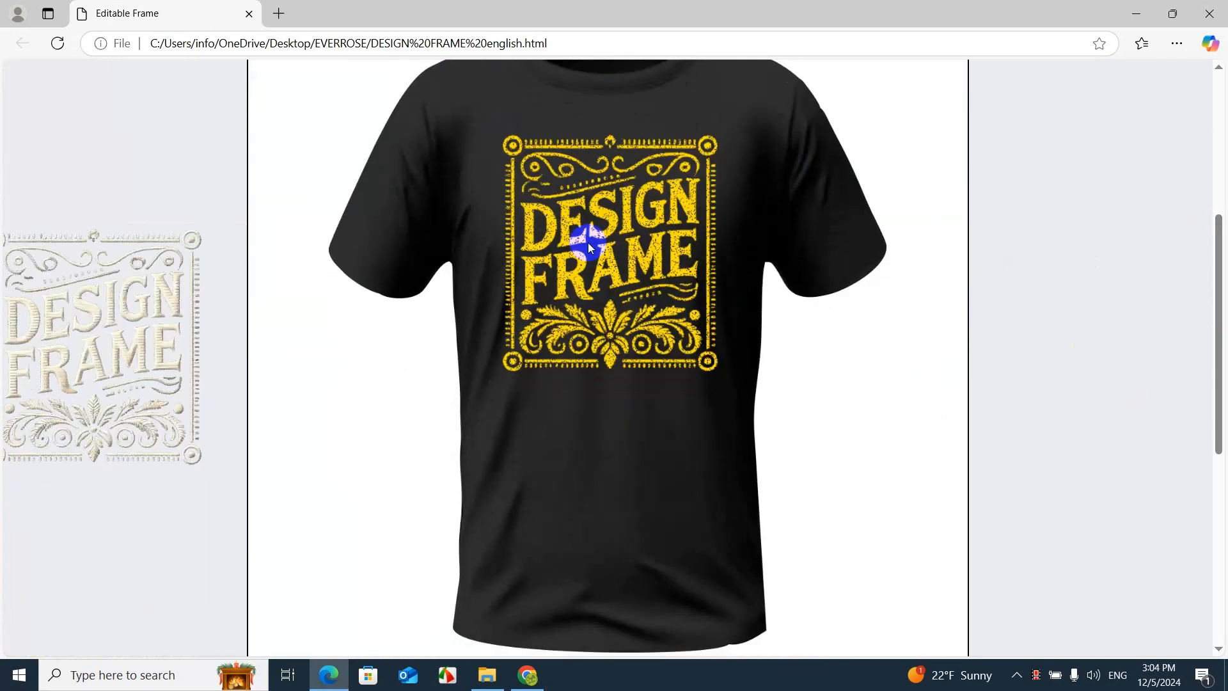
pyautogui.click(569, 228)
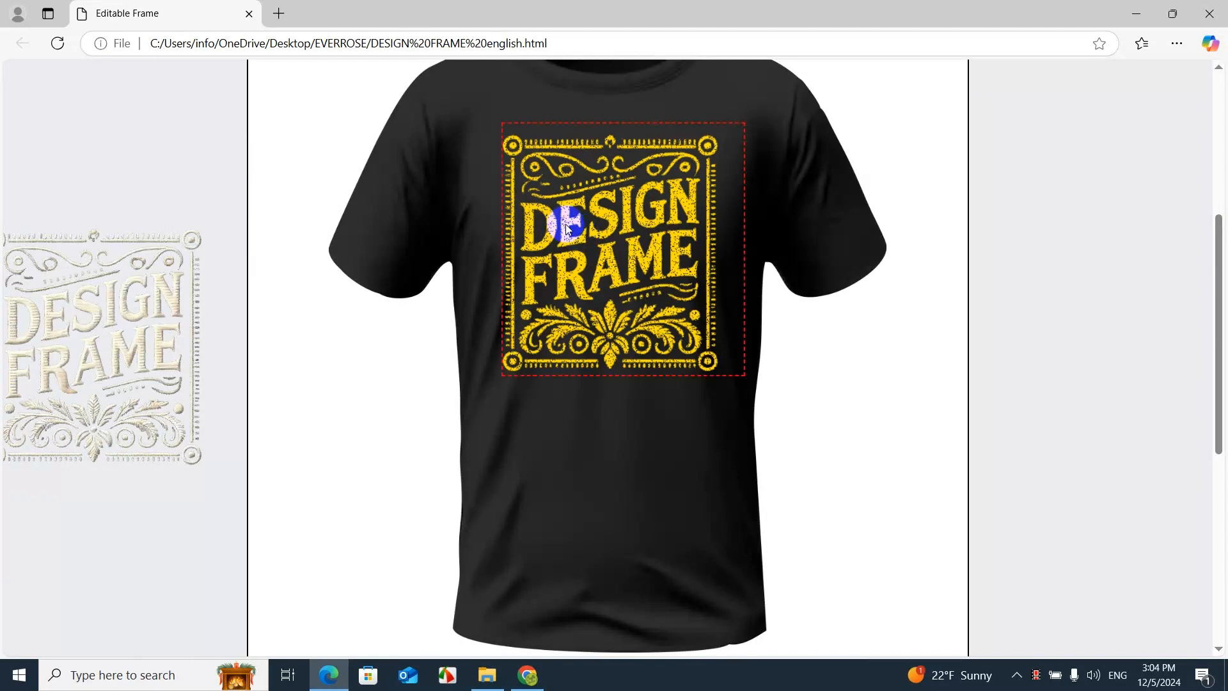
pyautogui.press('Delete')
pyautogui.moveTo(151, 343); pyautogui.dragTo(664, 231)
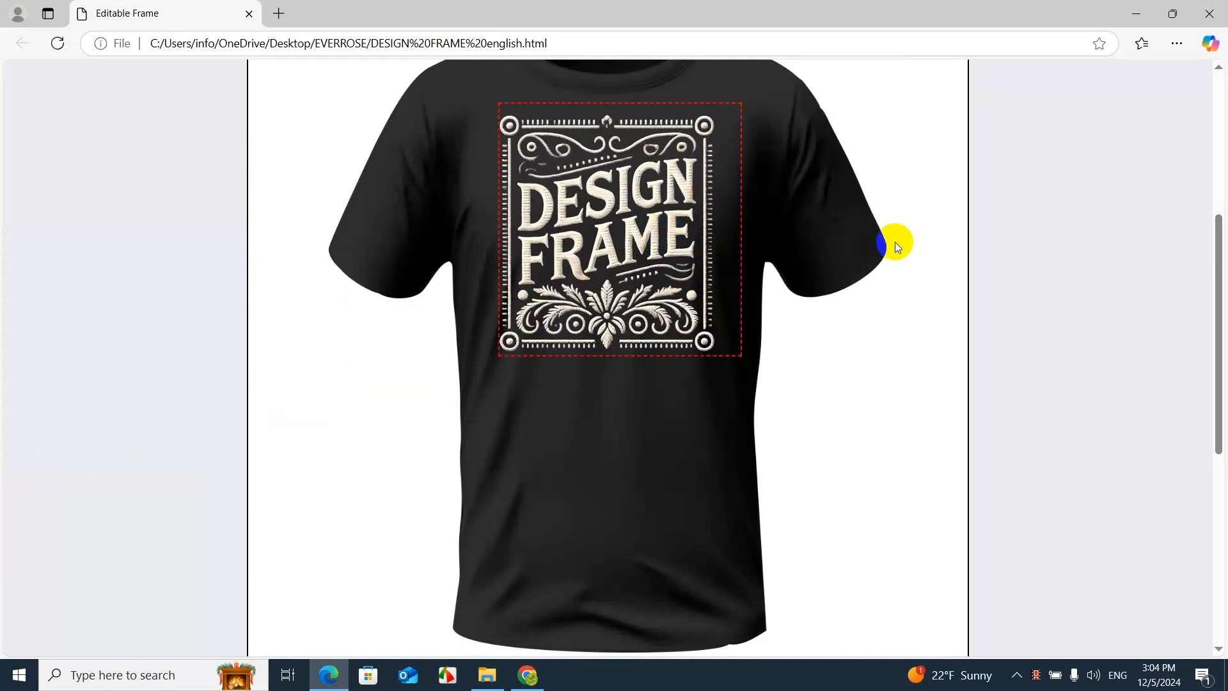
pyautogui.click(1075, 238)
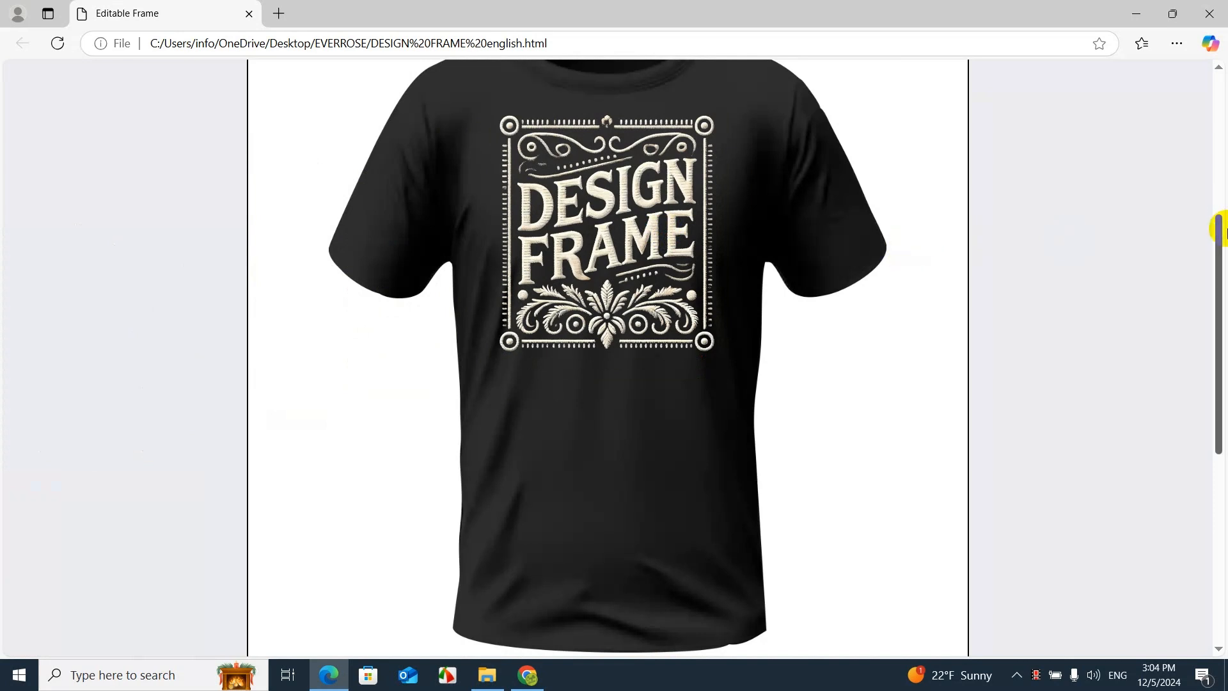
pyautogui.moveTo(1216, 252); pyautogui.dragTo(1221, 218)
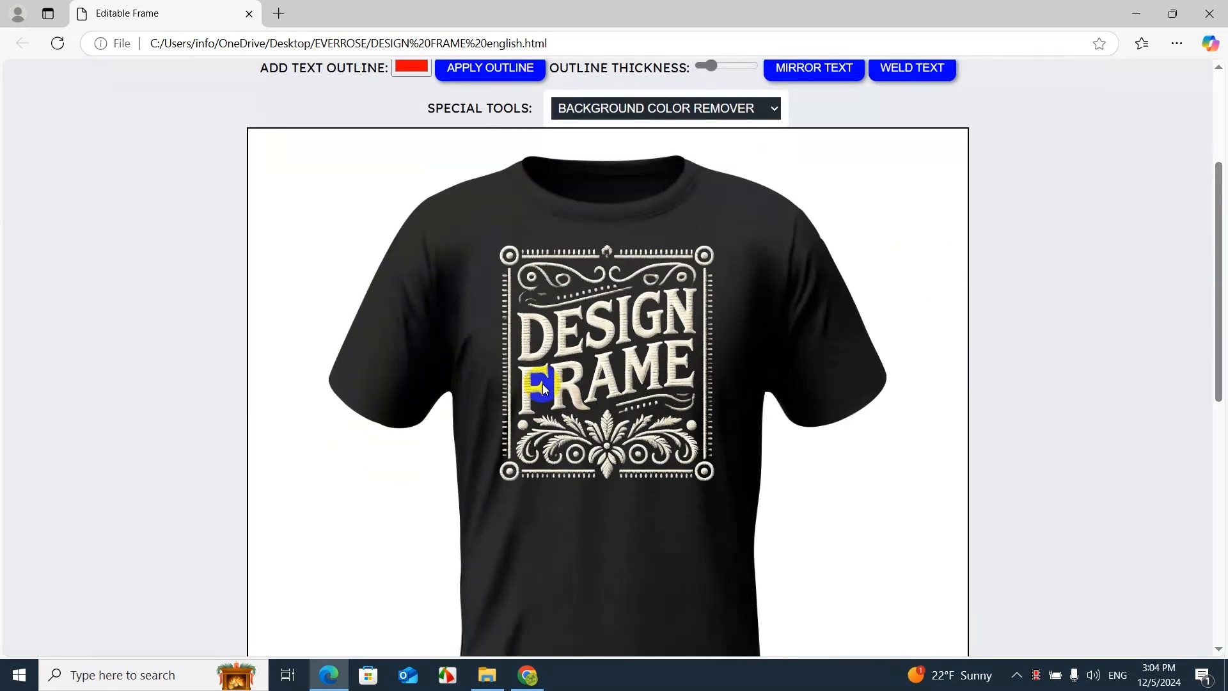
pyautogui.moveTo(581, 367); pyautogui.dragTo(579, 375)
pyautogui.click(1068, 331)
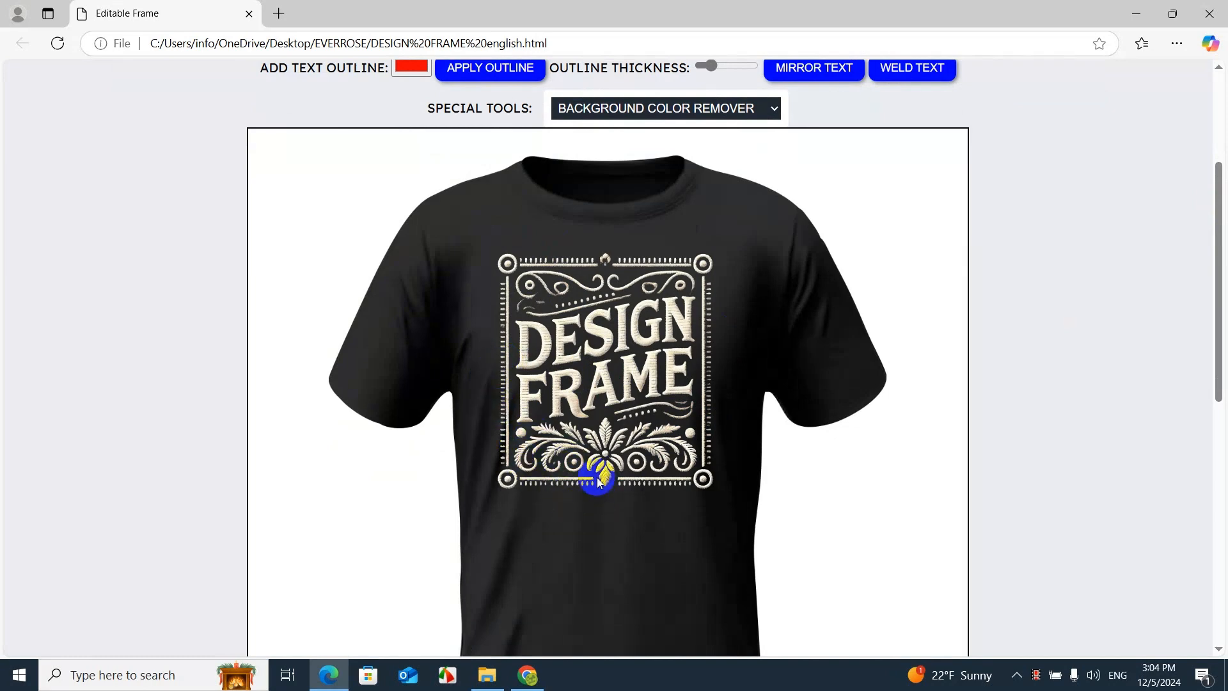
# Download the finished T-shirt mockup and open the saved DESIGN FRAME.png file
pyautogui.scroll(-6, 596, 495)
pyautogui.scroll(6, 594, 462)
pyautogui.scroll(-9, 593, 462)
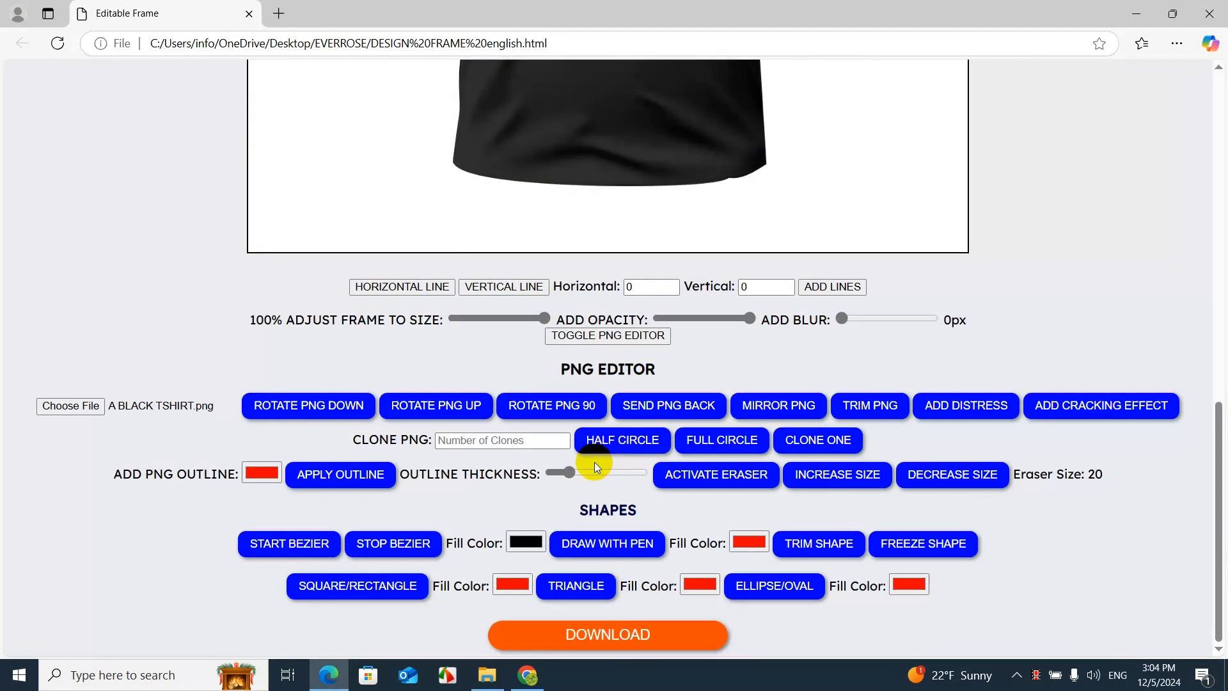
pyautogui.click(649, 638)
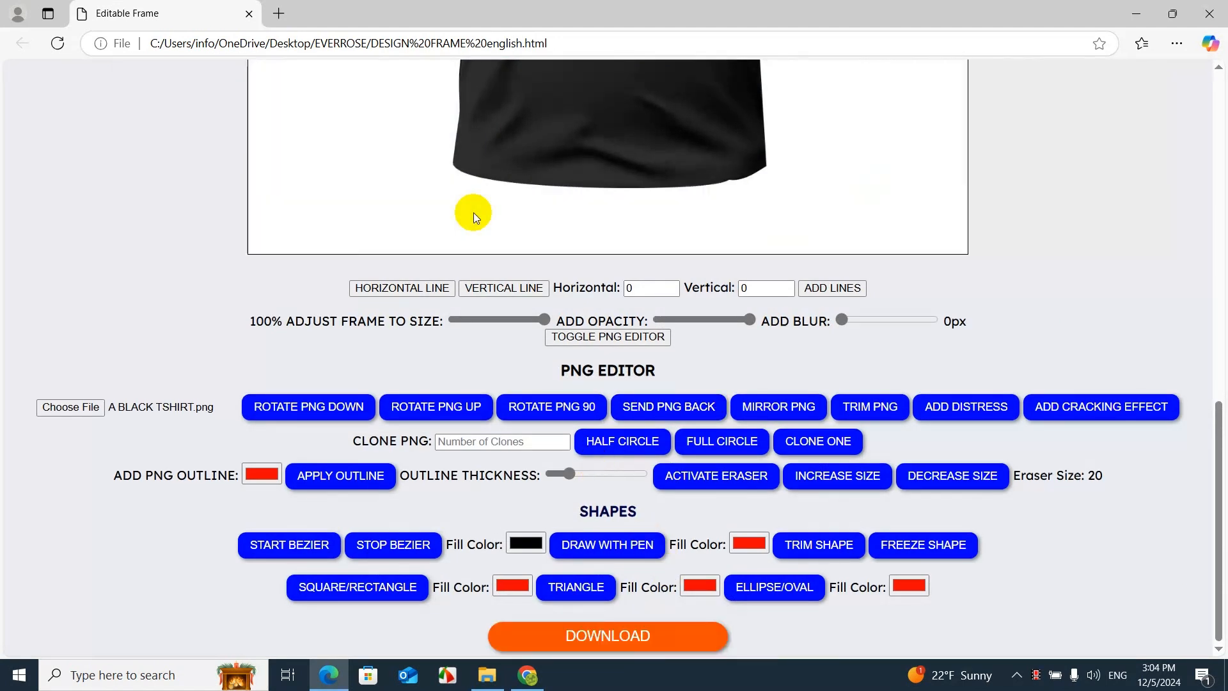
pyautogui.click(977, 113)
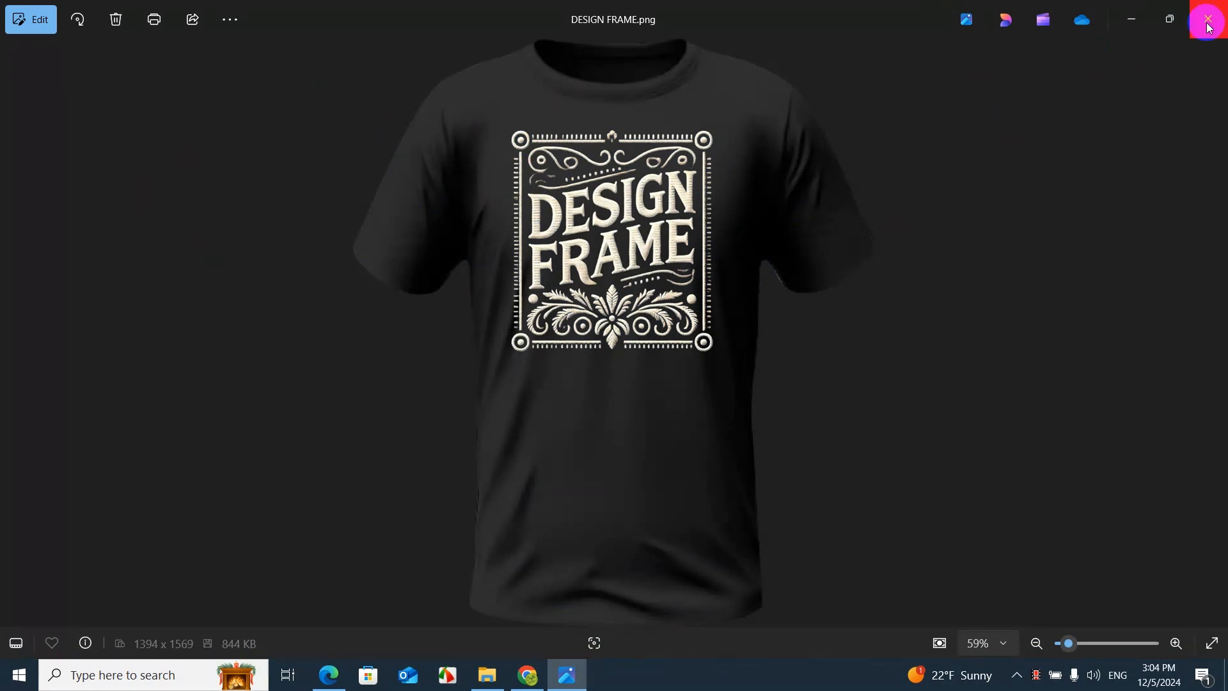
# Delete the opened DESIGN FRAME.png file and close the image viewer
pyautogui.click(116, 19)
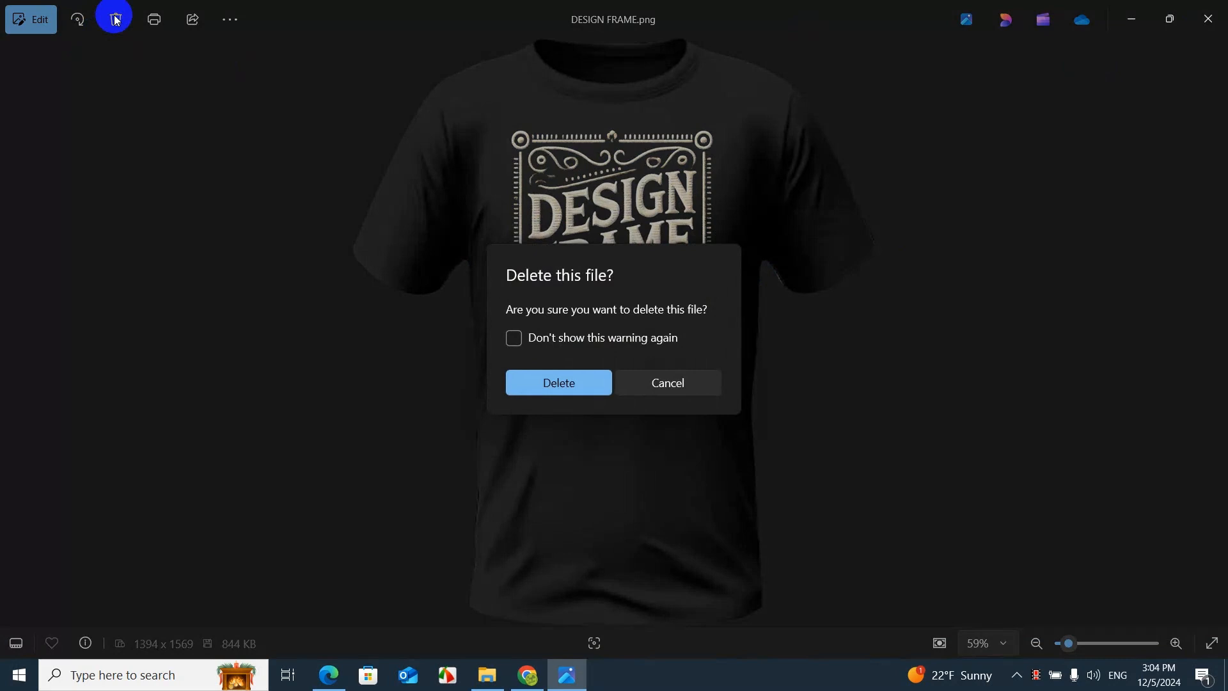
pyautogui.click(606, 386)
pyautogui.click(1208, 20)
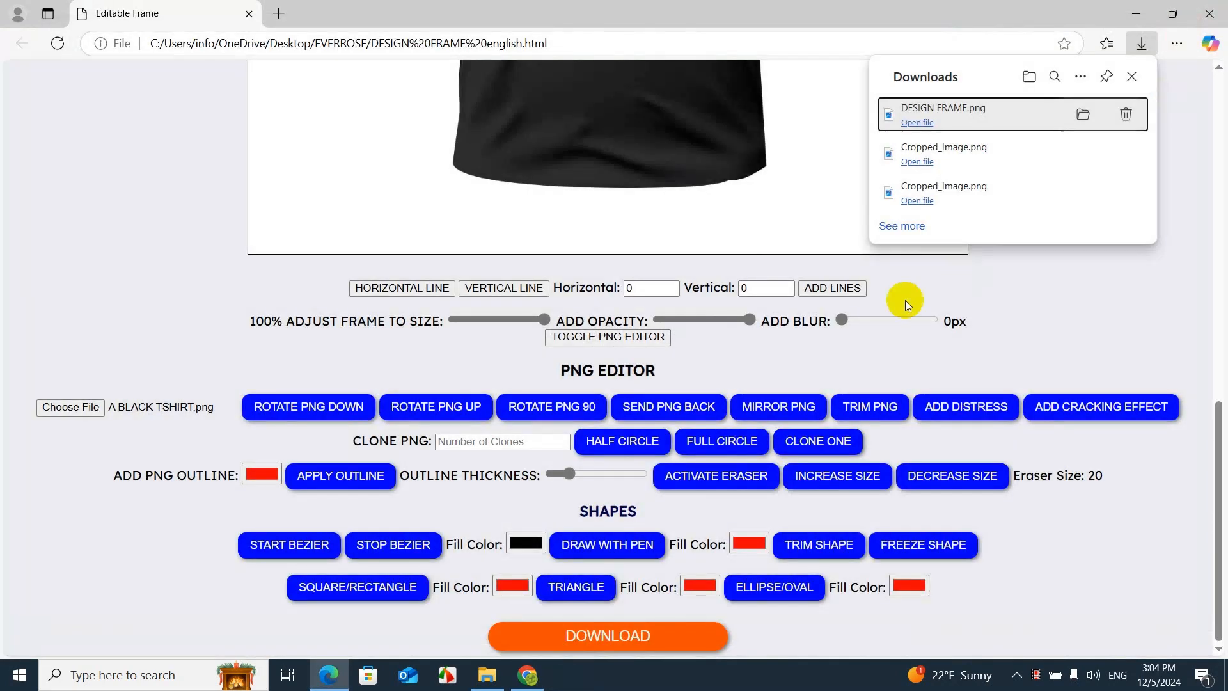
# Dismiss the downloads list, nudge the logo slightly lower on the shirt's chest and deselect it
pyautogui.scroll(10, 674, 347)
pyautogui.scroll(-6, 674, 347)
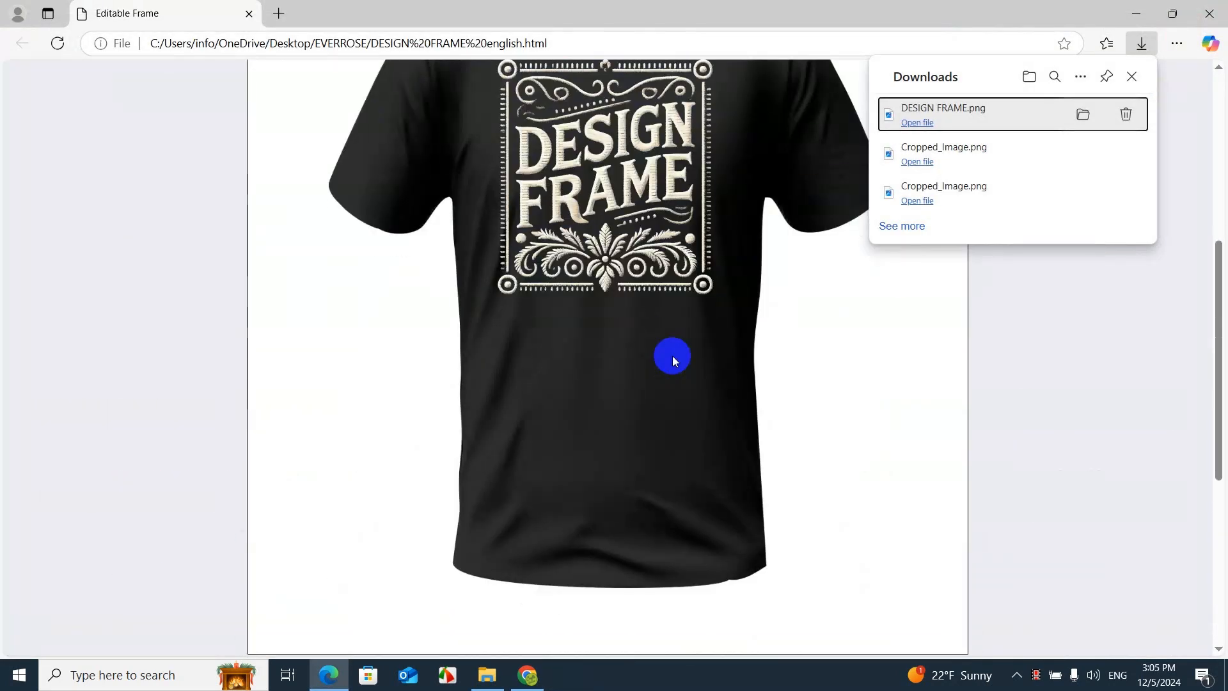
pyautogui.click(227, 275)
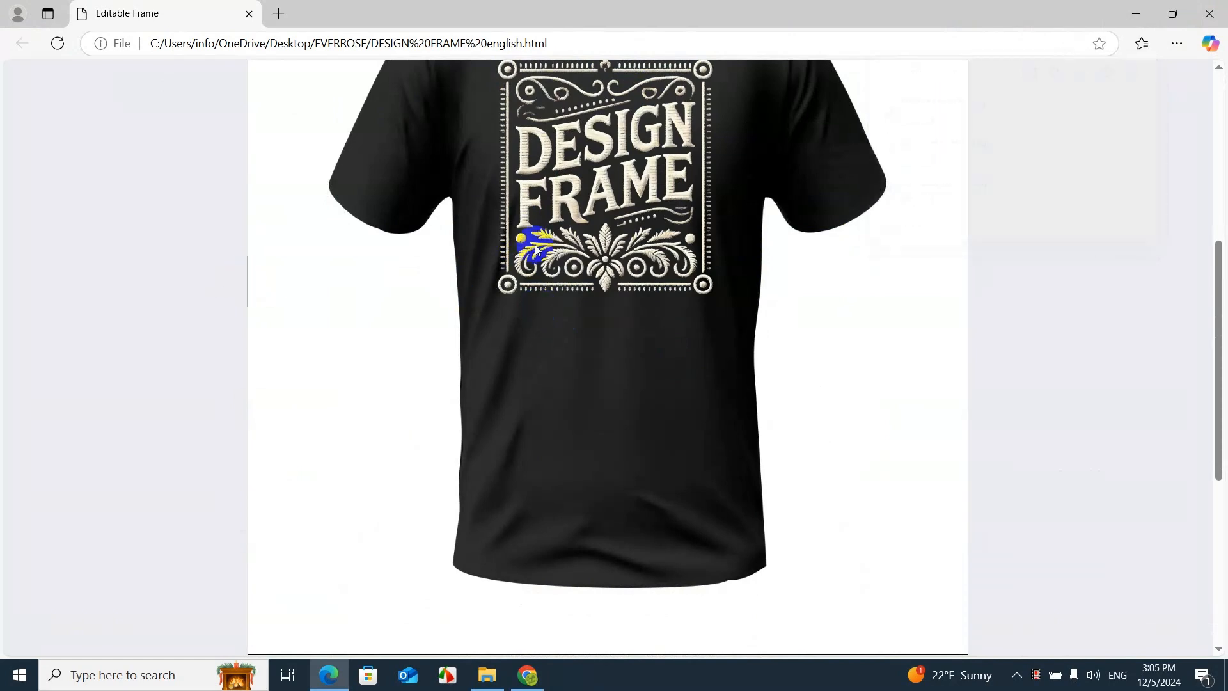
pyautogui.moveTo(1220, 282); pyautogui.dragTo(1214, 242)
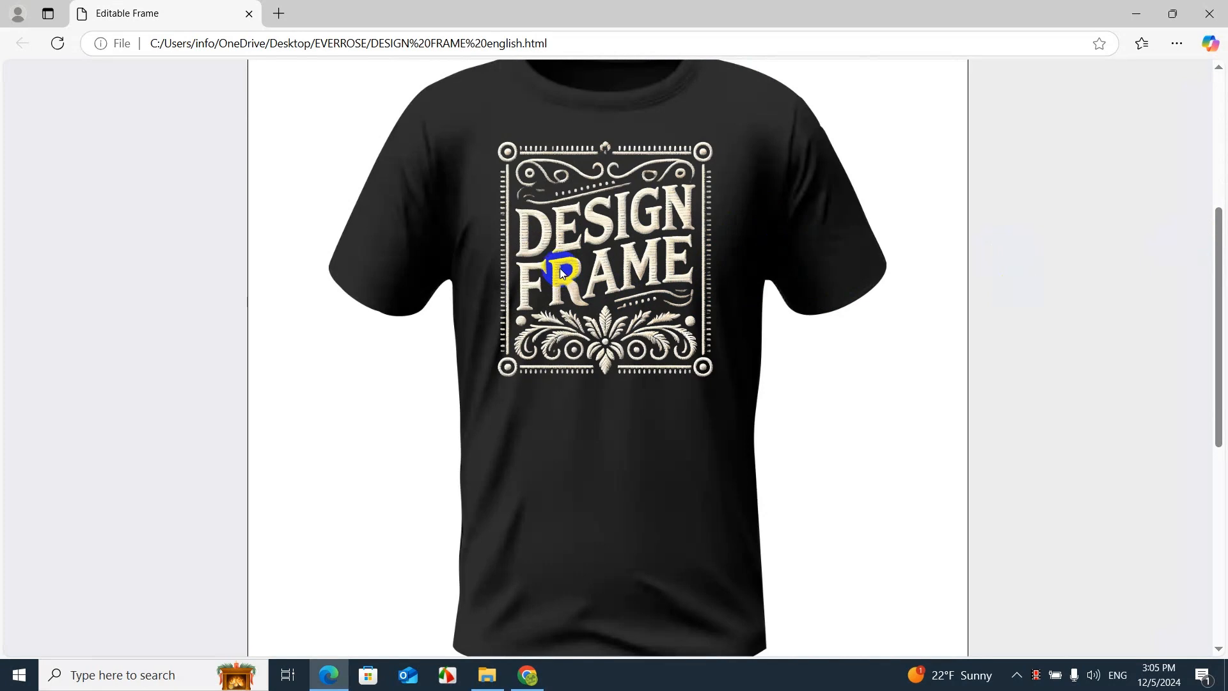
pyautogui.moveTo(554, 266); pyautogui.dragTo(561, 288)
pyautogui.click(156, 268)
pyautogui.scroll(5, 143, 266)
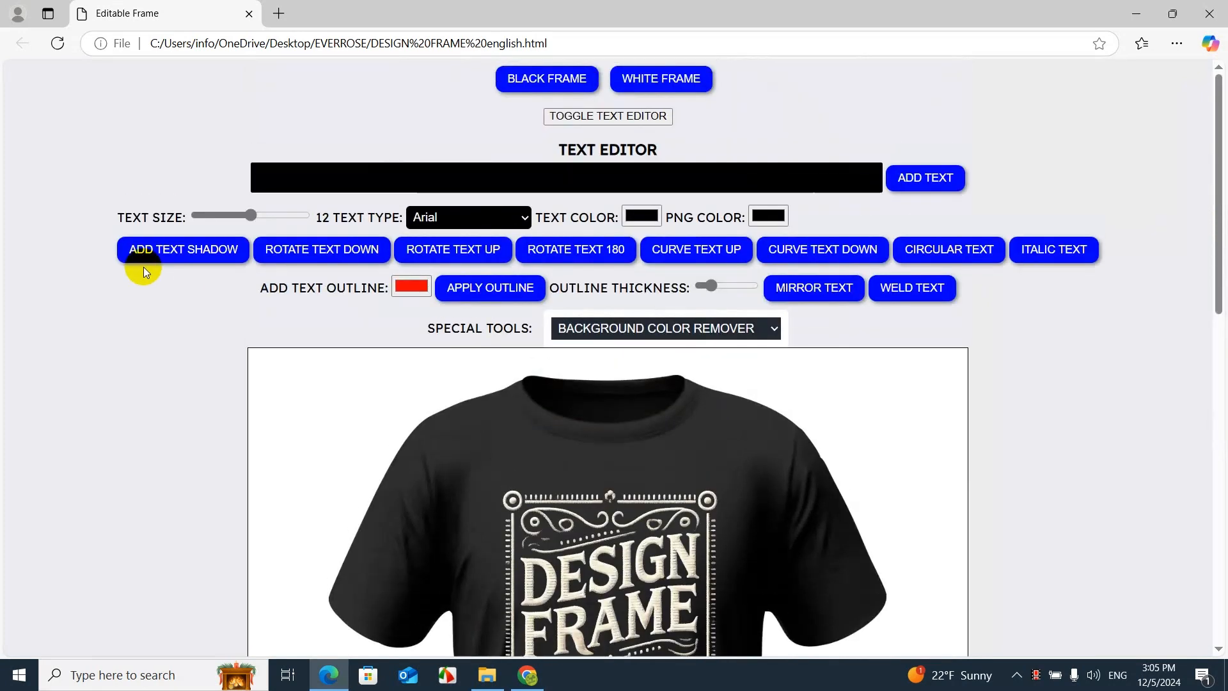
pyautogui.scroll(-12, 143, 266)
pyautogui.scroll(7, 144, 267)
pyautogui.scroll(5, 143, 266)
pyautogui.scroll(-5, 144, 267)
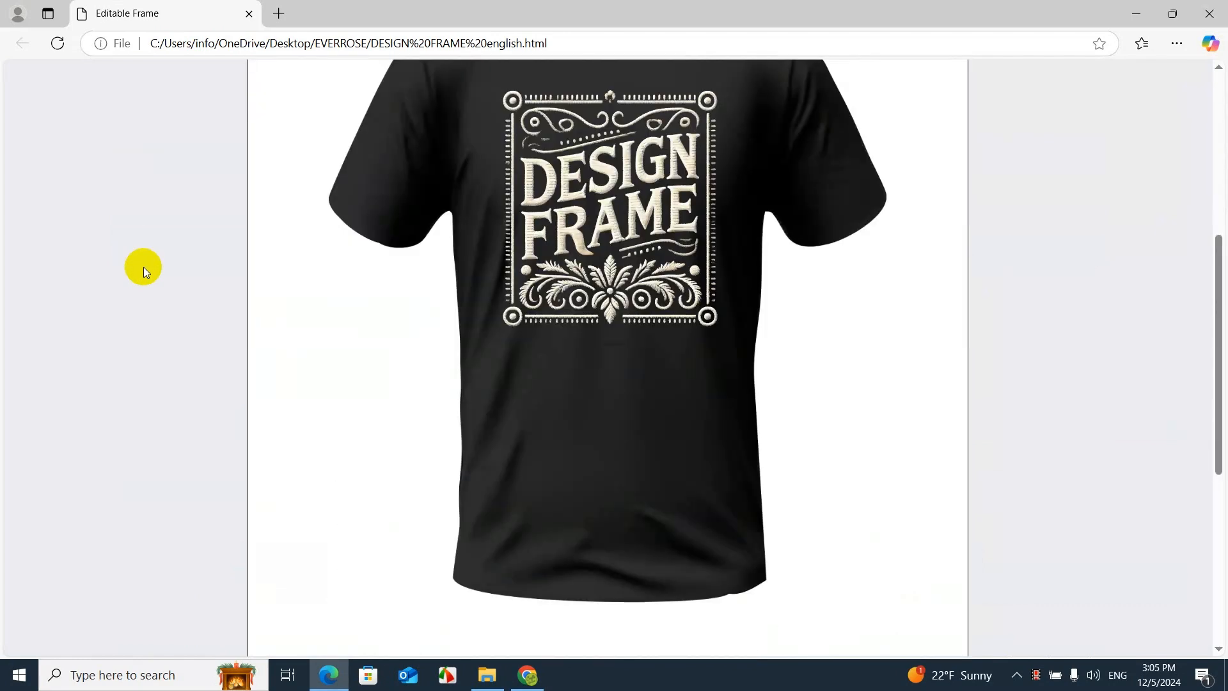
pyautogui.scroll(5, 144, 266)
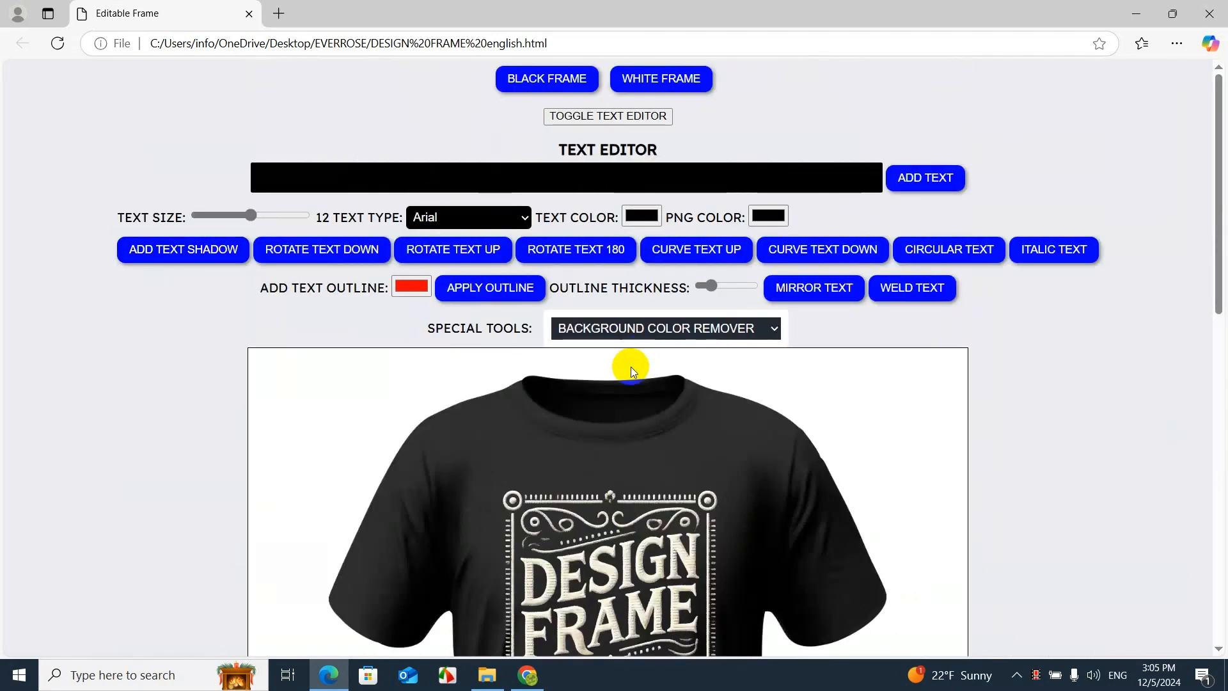
pyautogui.scroll(-12, 1121, 416)
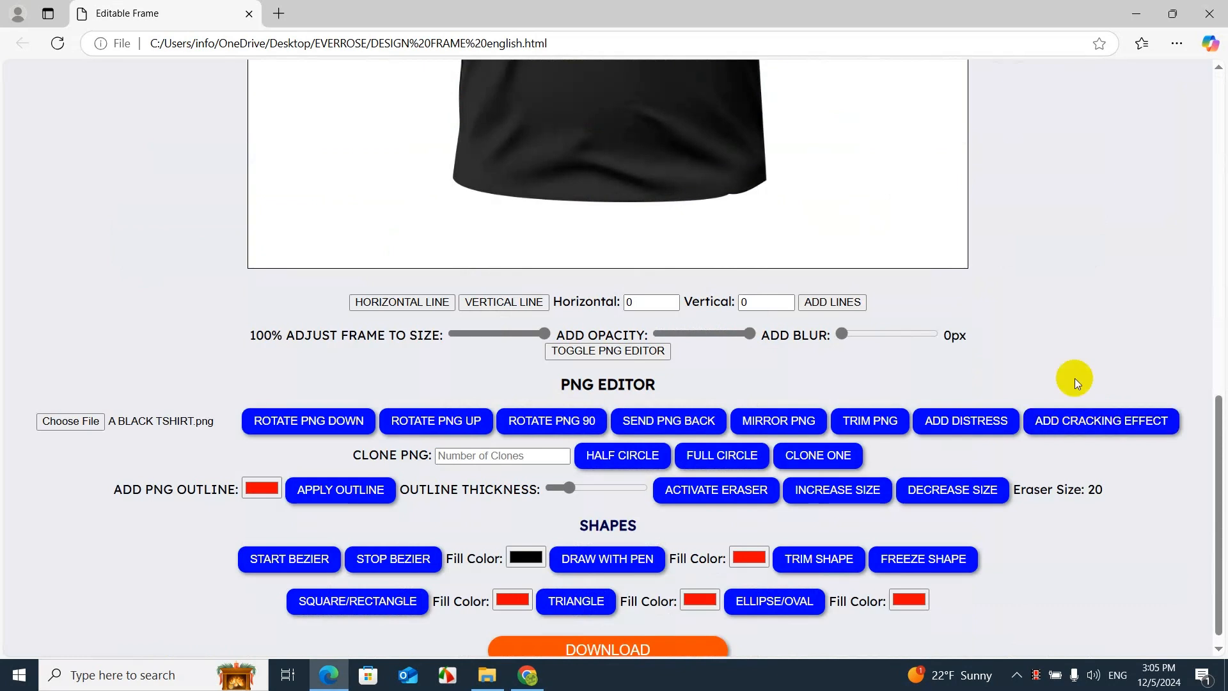